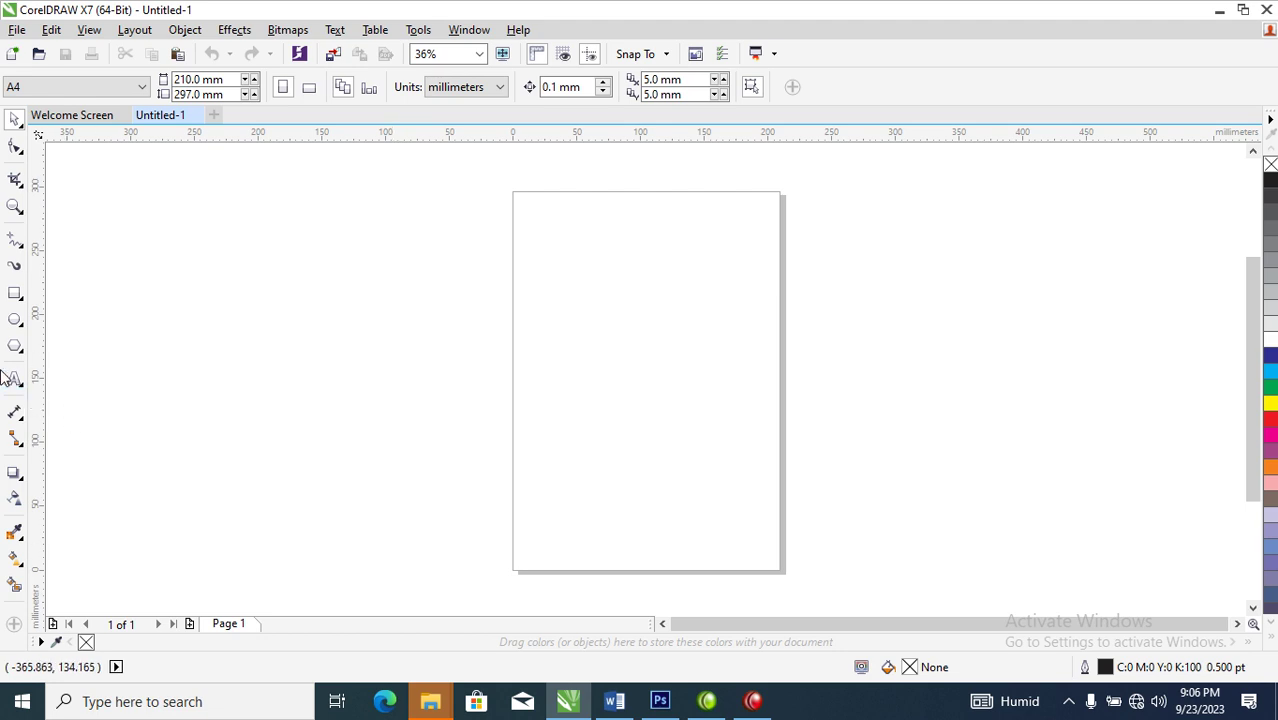
Step: Create the artistic text "Plastic", enlarge it to about 350 pt, and set it in Arial Rounded MT Bold
left_click(15, 379)
left_click(389, 345)
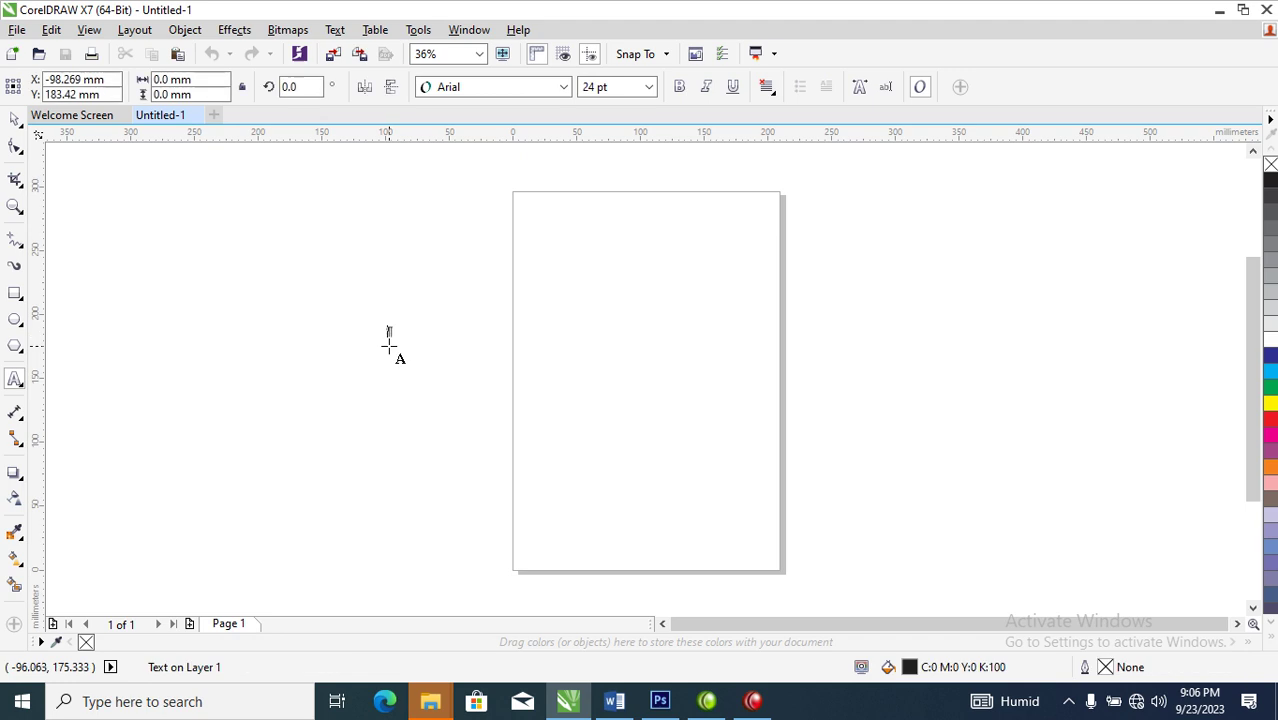
type("Pi")
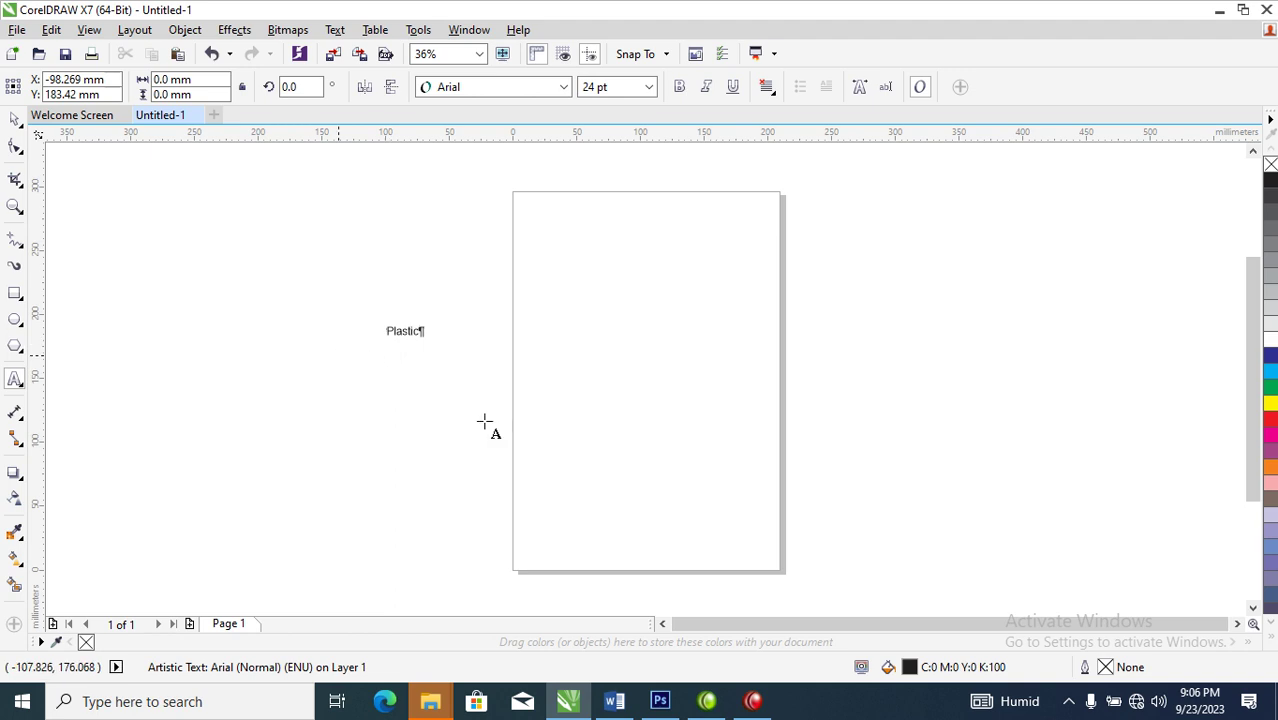
key("ctrl+space")
left_click_drag(424, 342, 843, 484)
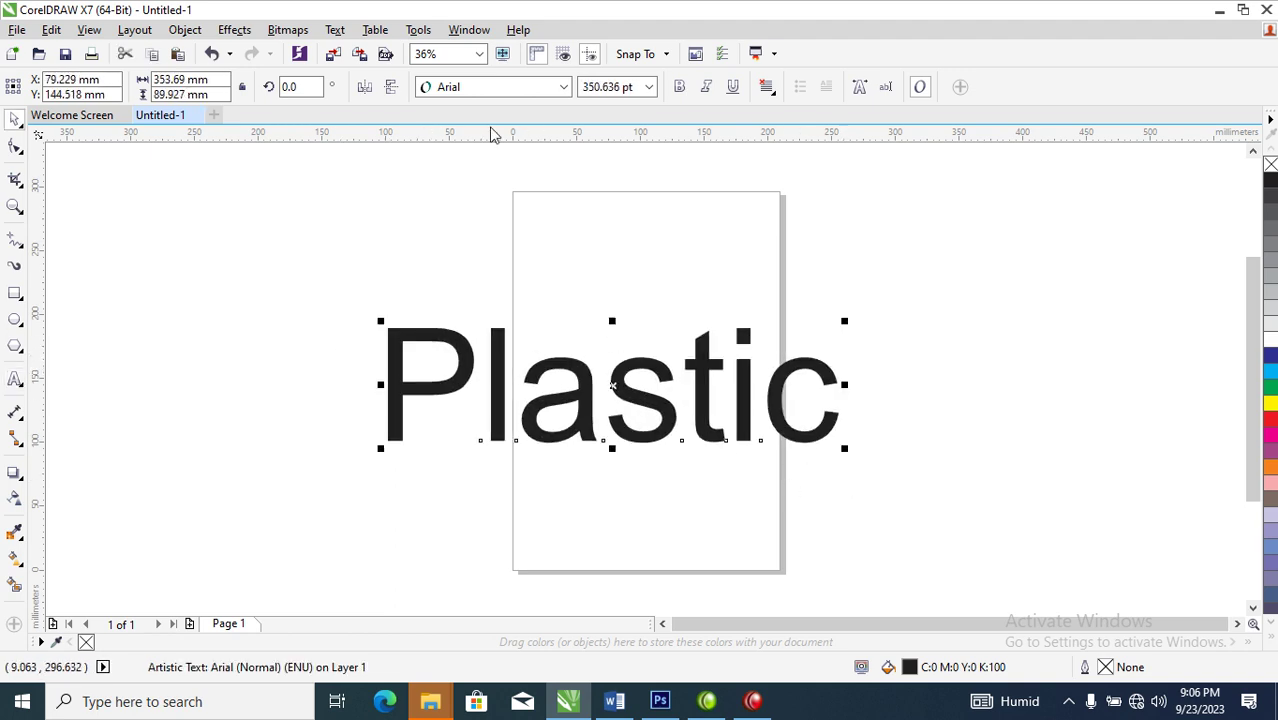
left_click(555, 87)
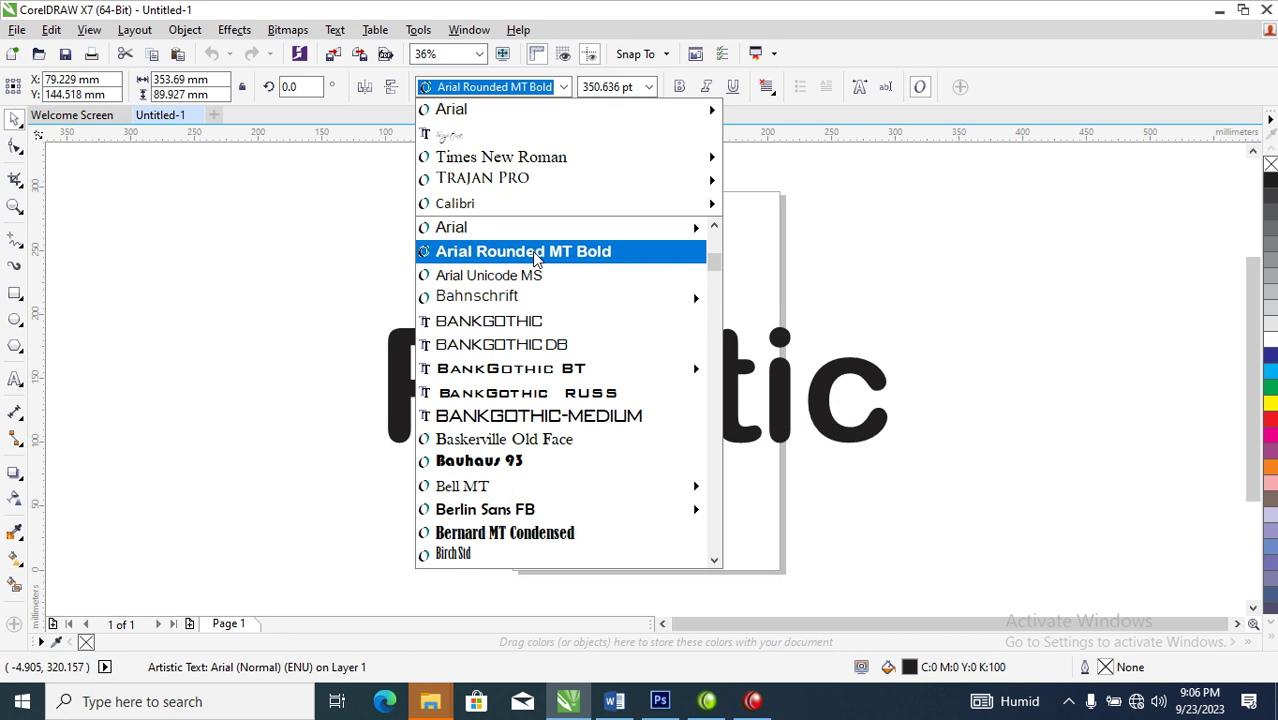
left_click(532, 251)
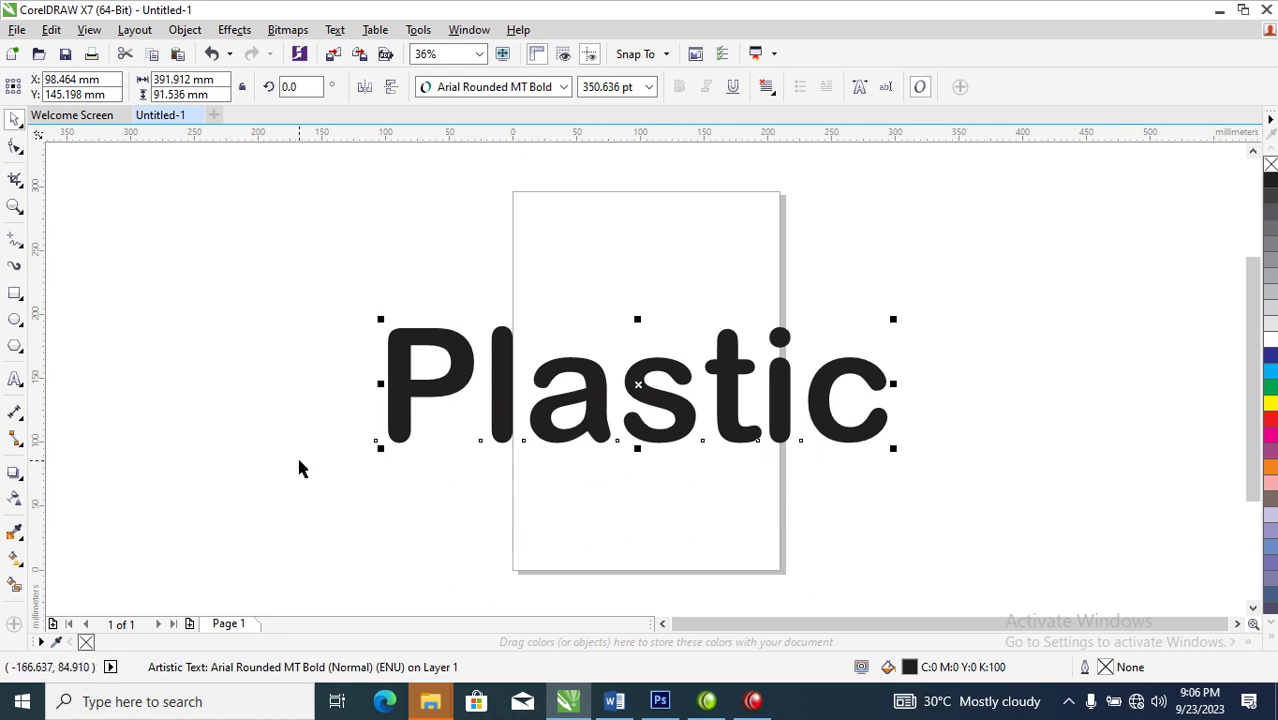
Step: Tighten the text's letter spacing and give it a white fill with a black hairline outline
left_click(15, 147)
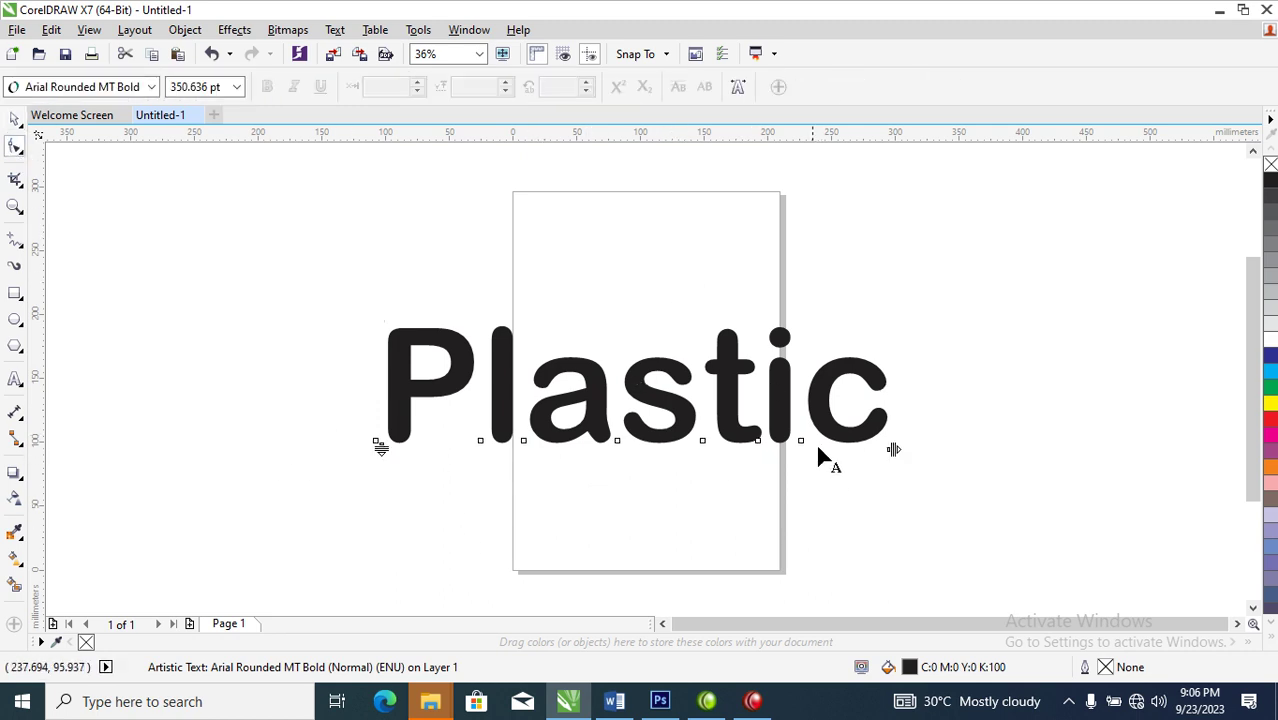
left_click_drag(893, 449, 834, 460)
key("space")
left_click_drag(763, 396, 795, 354)
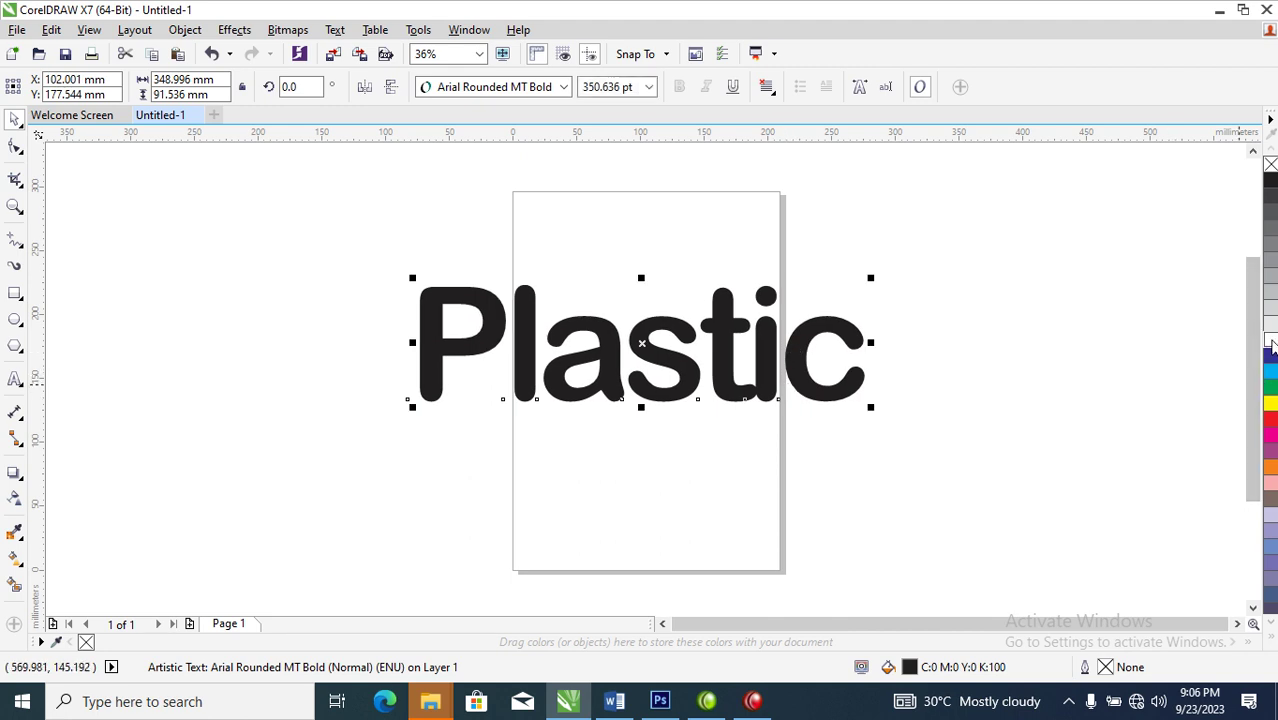
left_click(1271, 340)
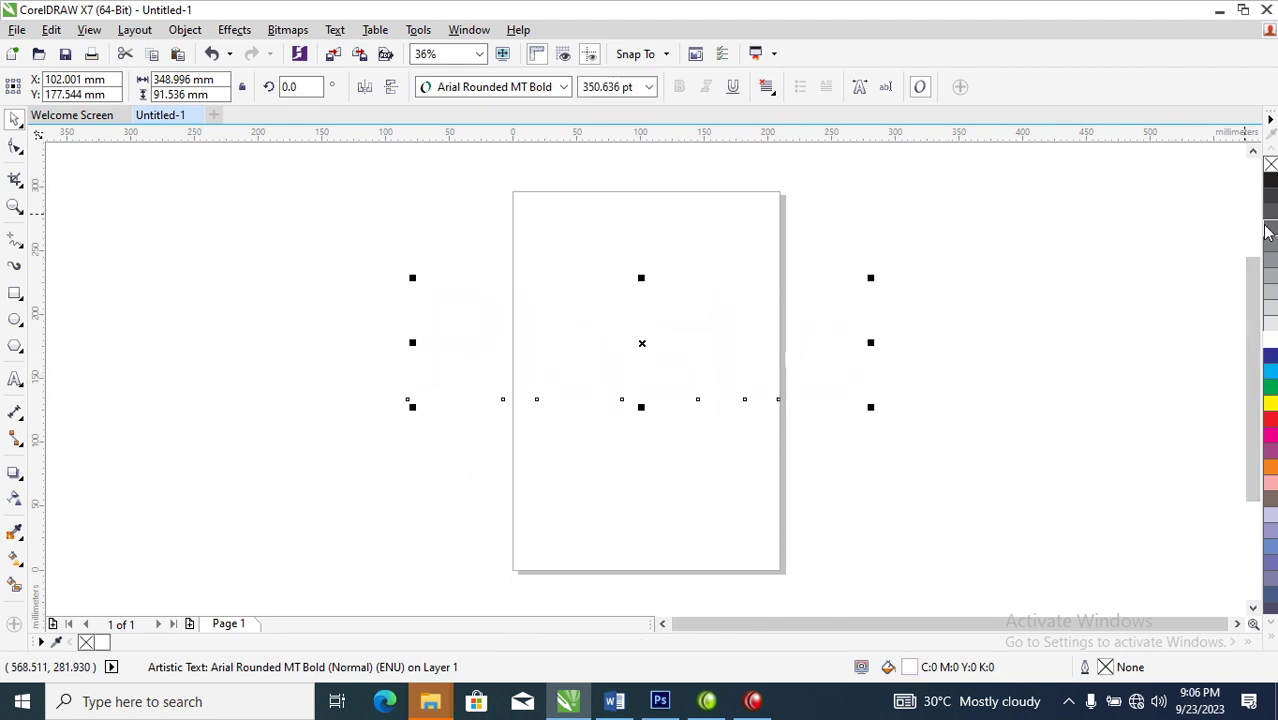
right_click(1270, 178)
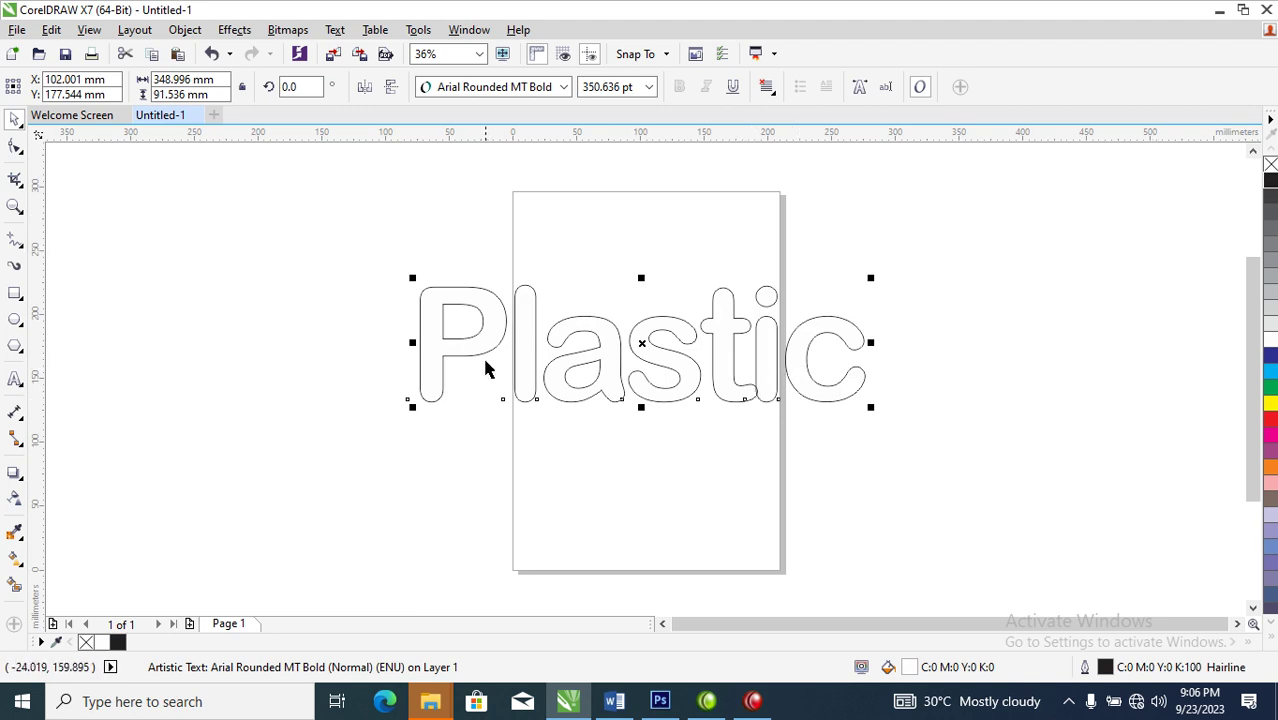
Step: Place a duplicate of the text, filled green (C:81 M:0 Y:100 K:0), slightly down and left behind the white original
left_click_drag(331, 214, 1110, 536)
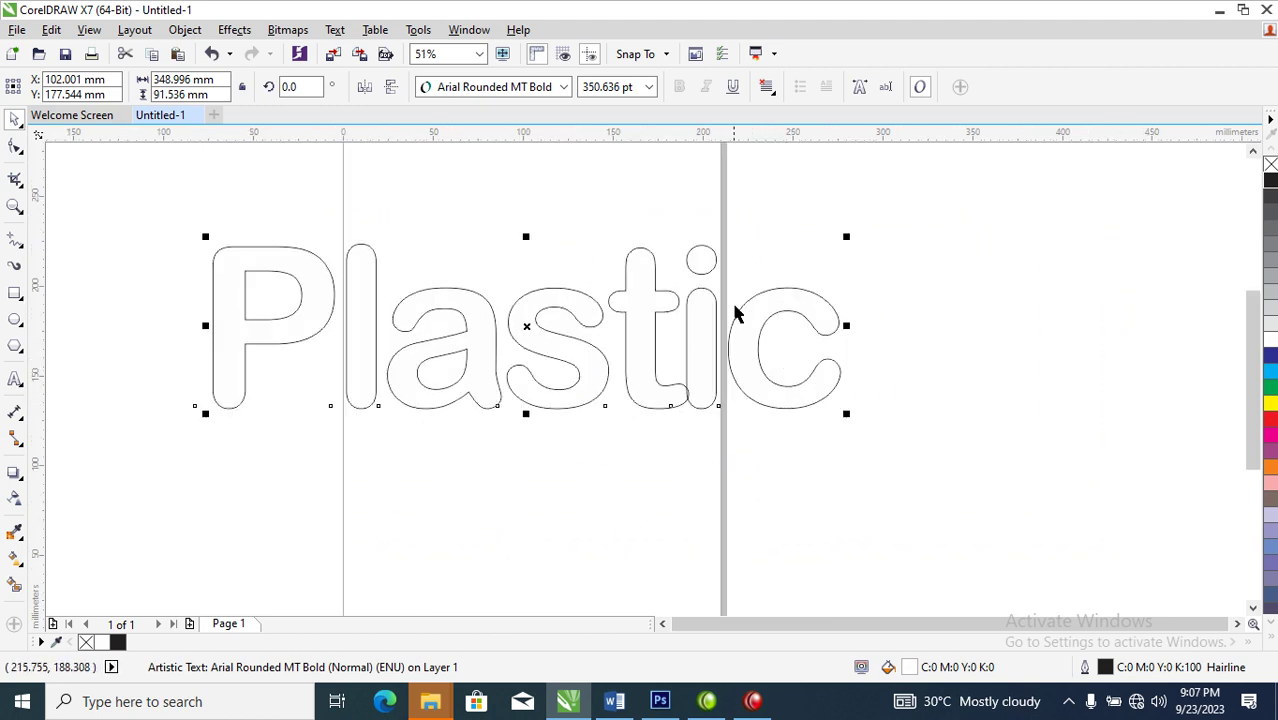
mouse_move(756, 319)
left_mouse_down()
mouse_move(736, 345)
mouse_move(747, 328)
left_mouse_up()
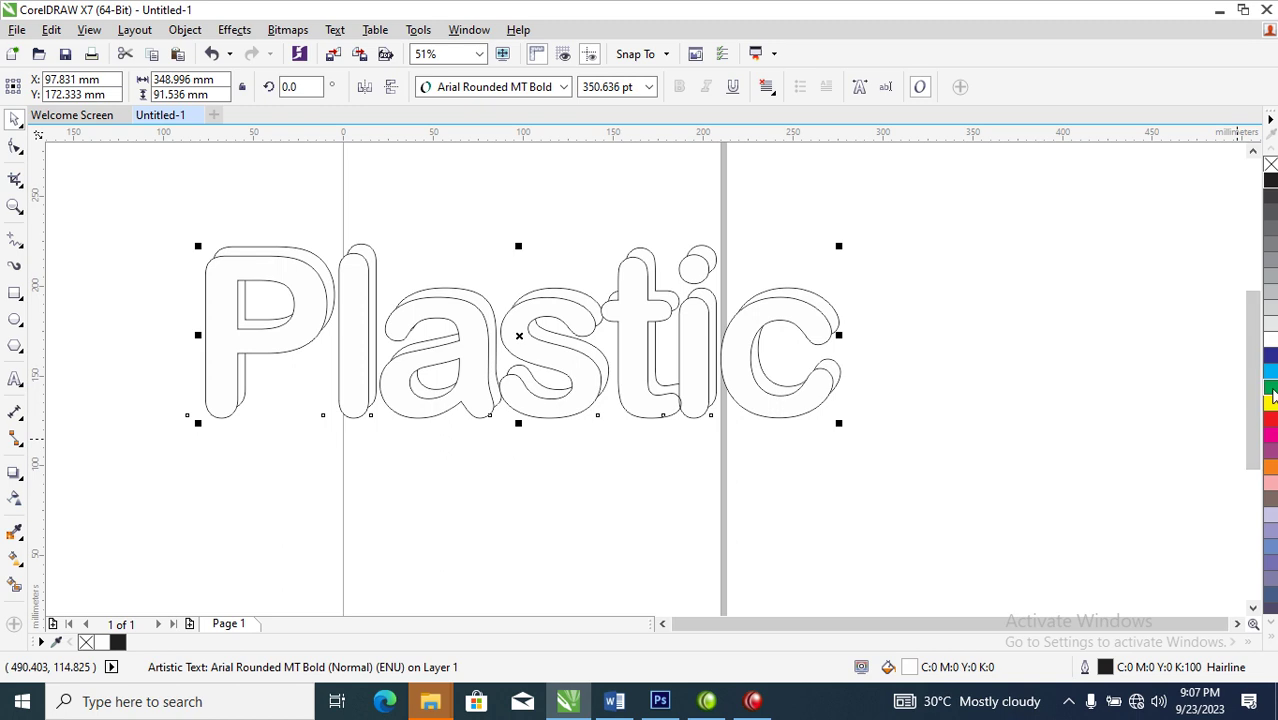
left_click(1272, 390)
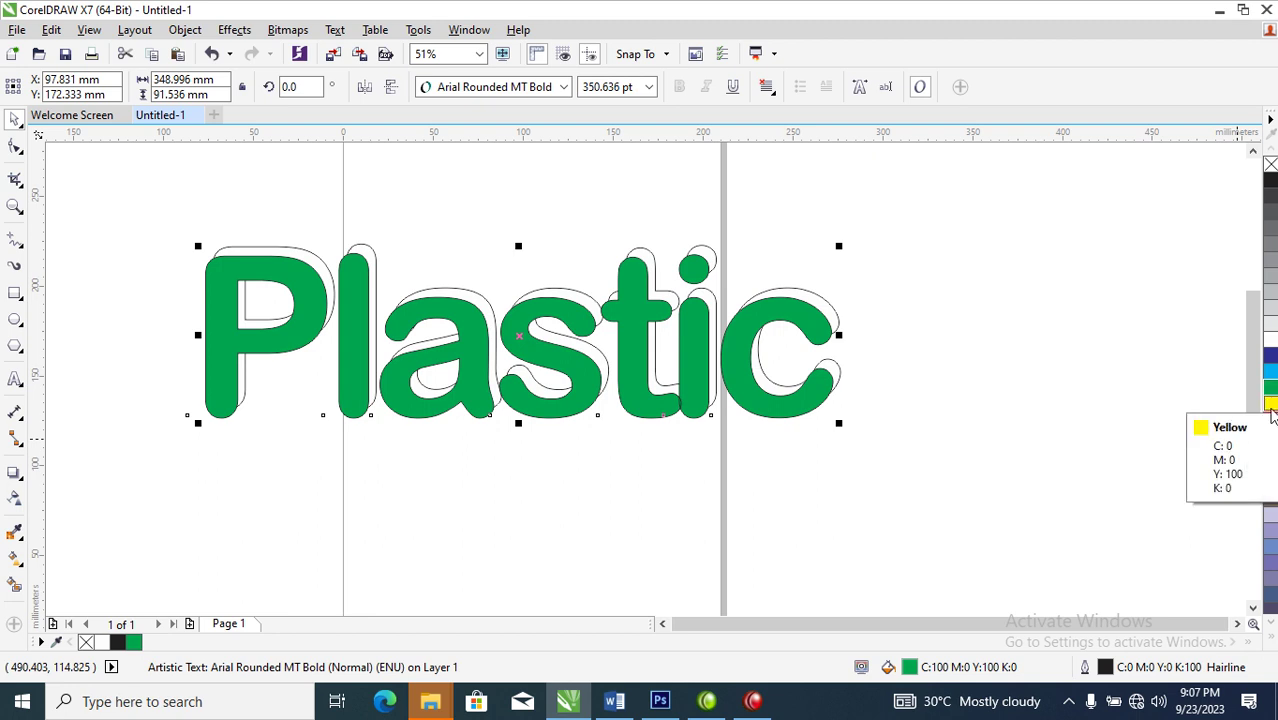
left_click(1272, 405, "ctrl")
left_click(1272, 405, "ctrl")
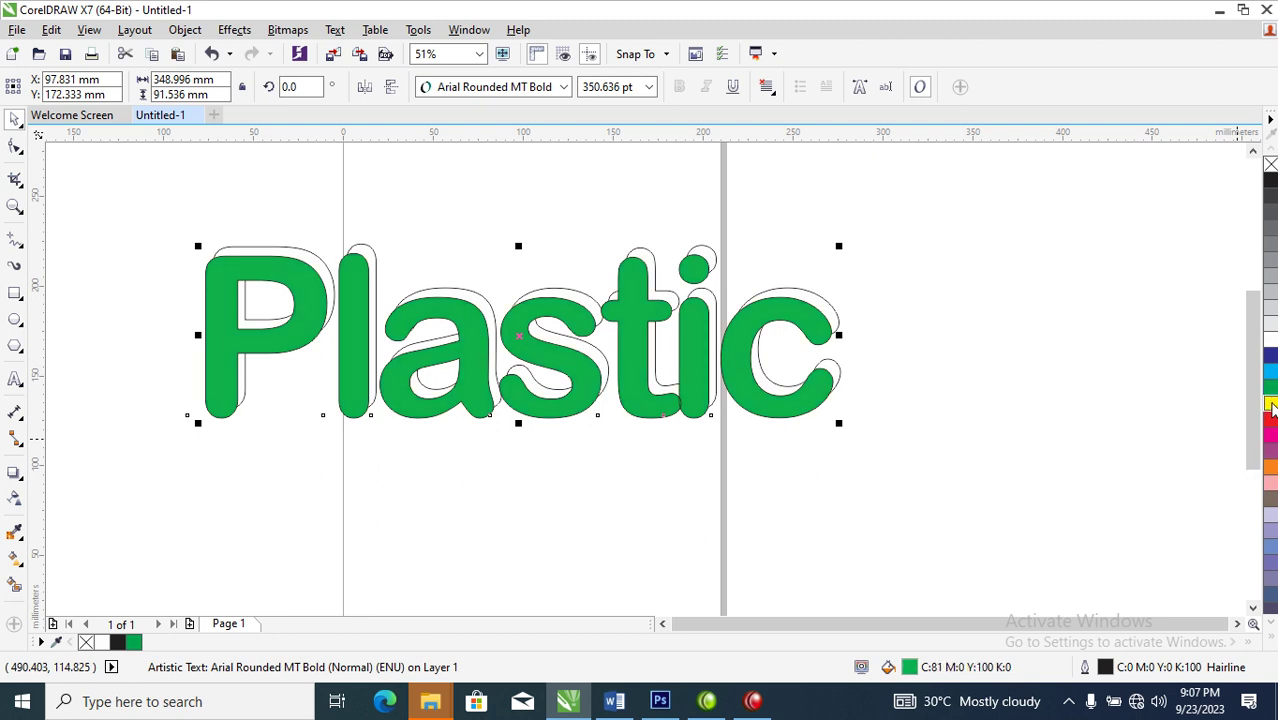
key("ctrl+Page_Down")
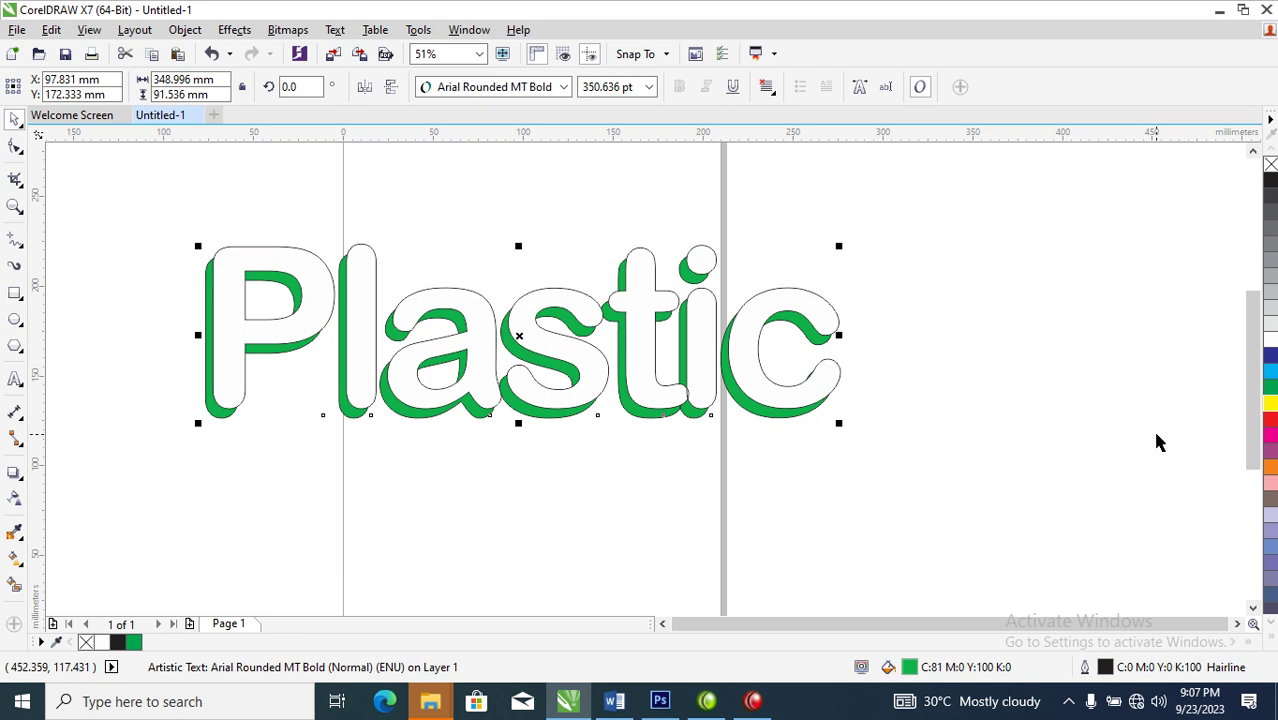
Step: Place a dark green (C:93 M:36 Y:100 K:35) duplicate of the green text slightly down and left behind it
left_click_drag(148, 217, 870, 557)
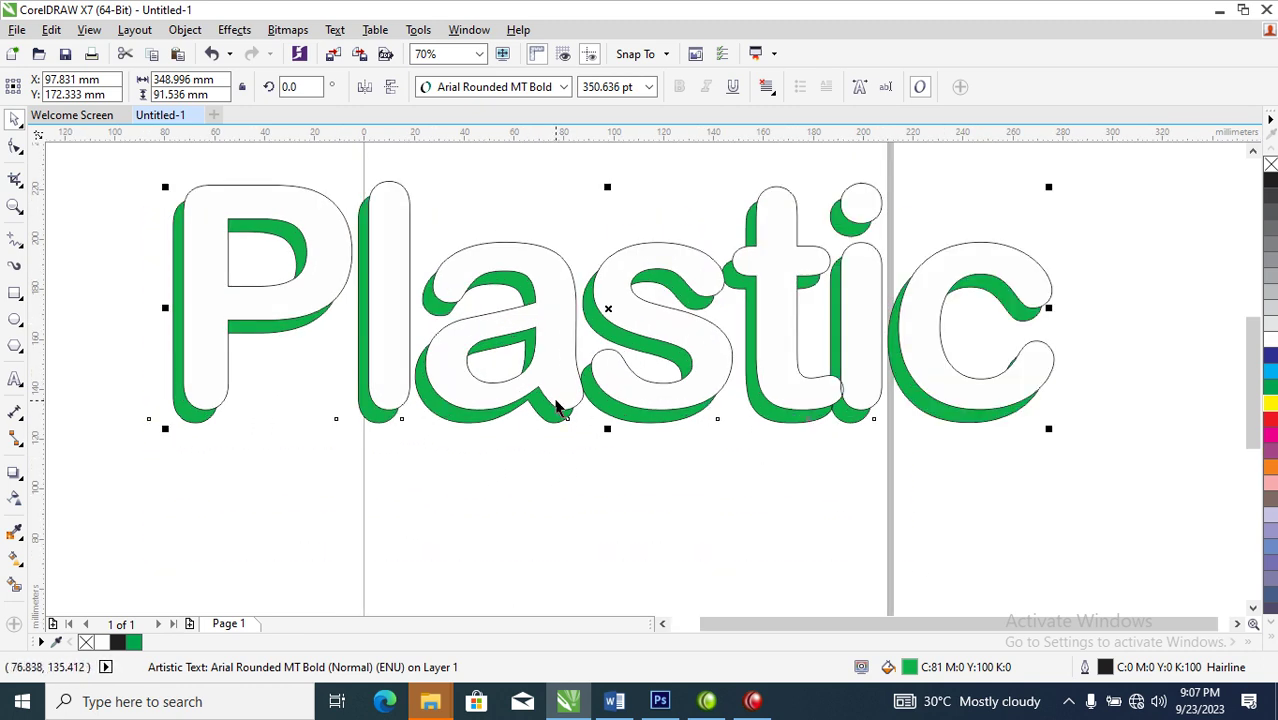
mouse_move(608, 413)
left_mouse_down()
mouse_move(599, 422)
mouse_move(612, 431)
left_mouse_up()
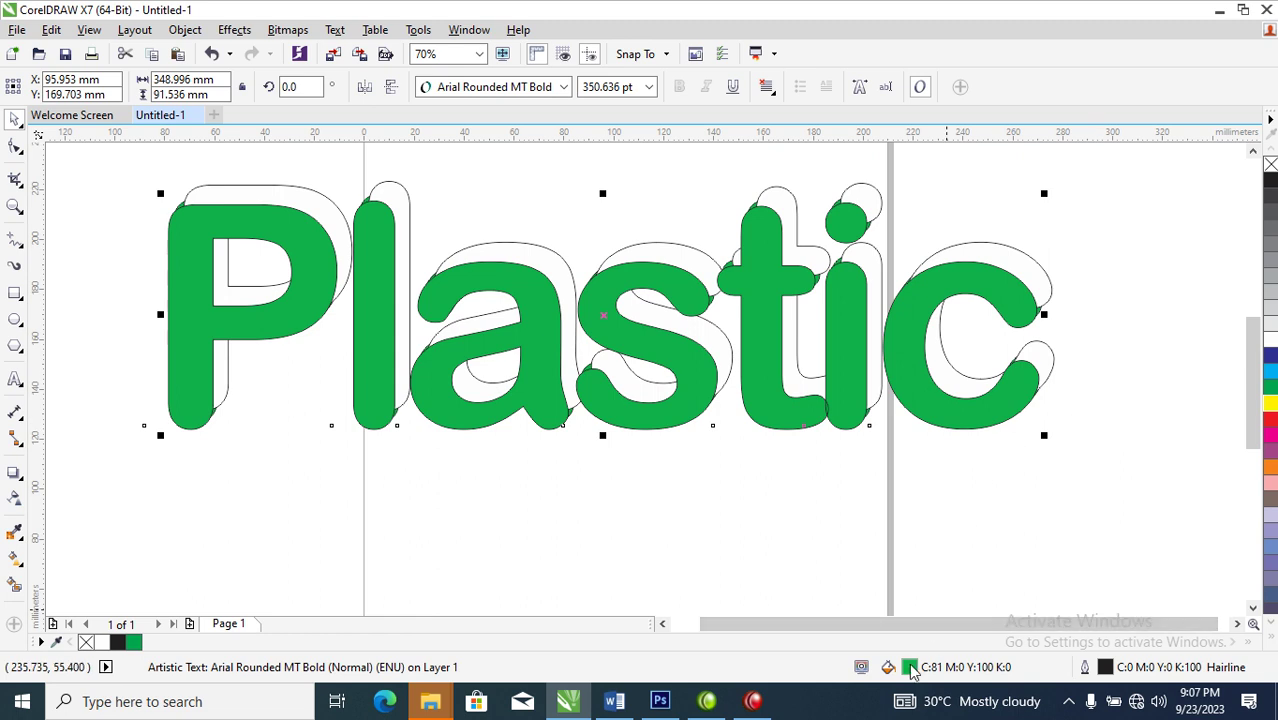
key("shift+F11")
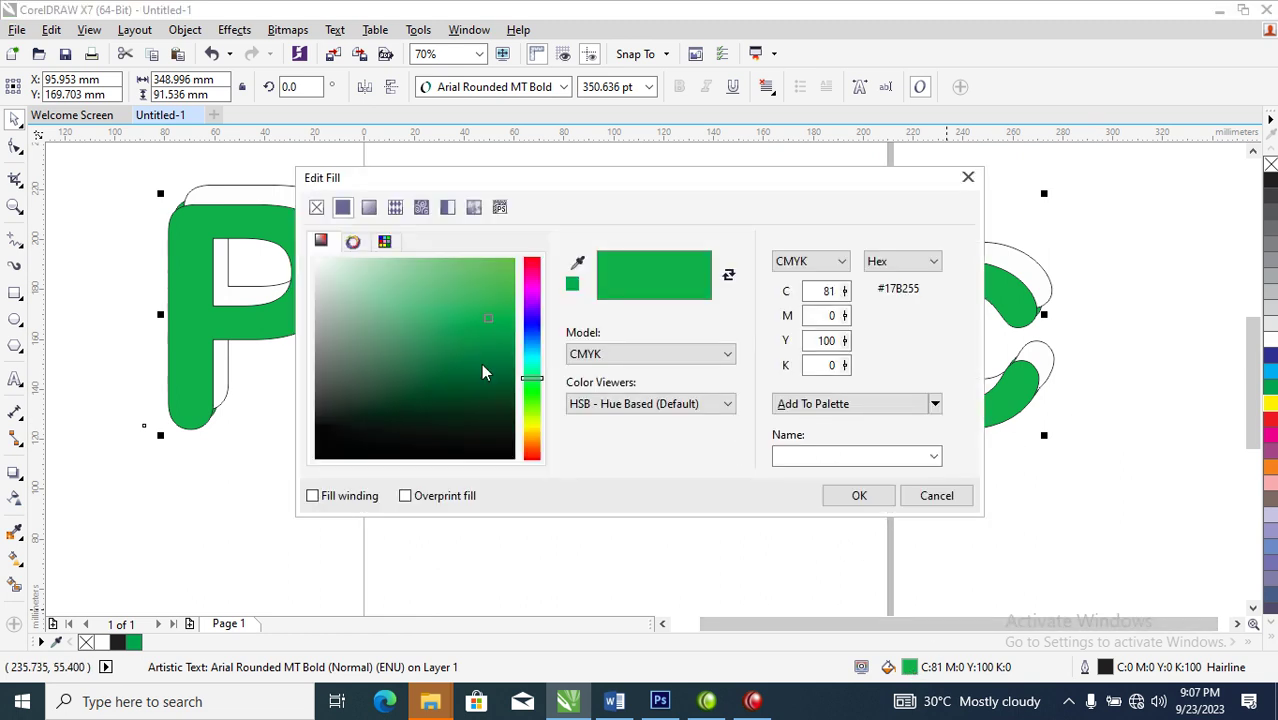
left_click_drag(489, 318, 509, 380)
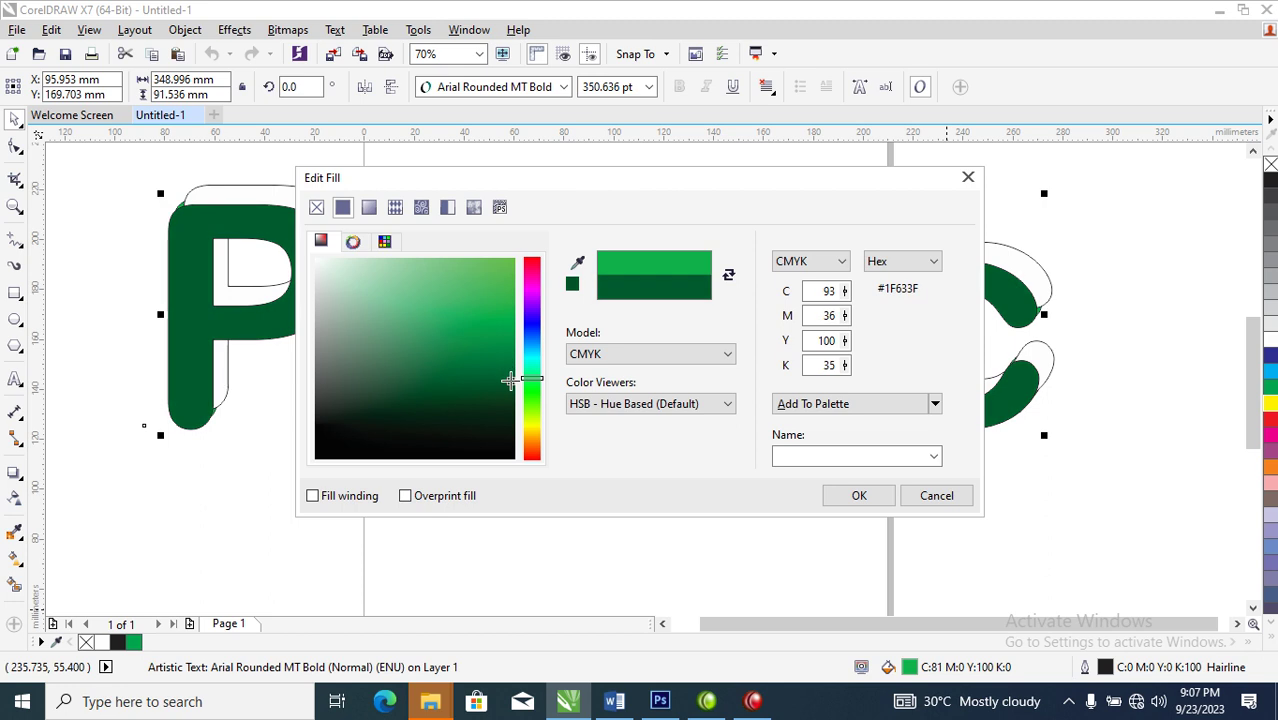
left_click(860, 496)
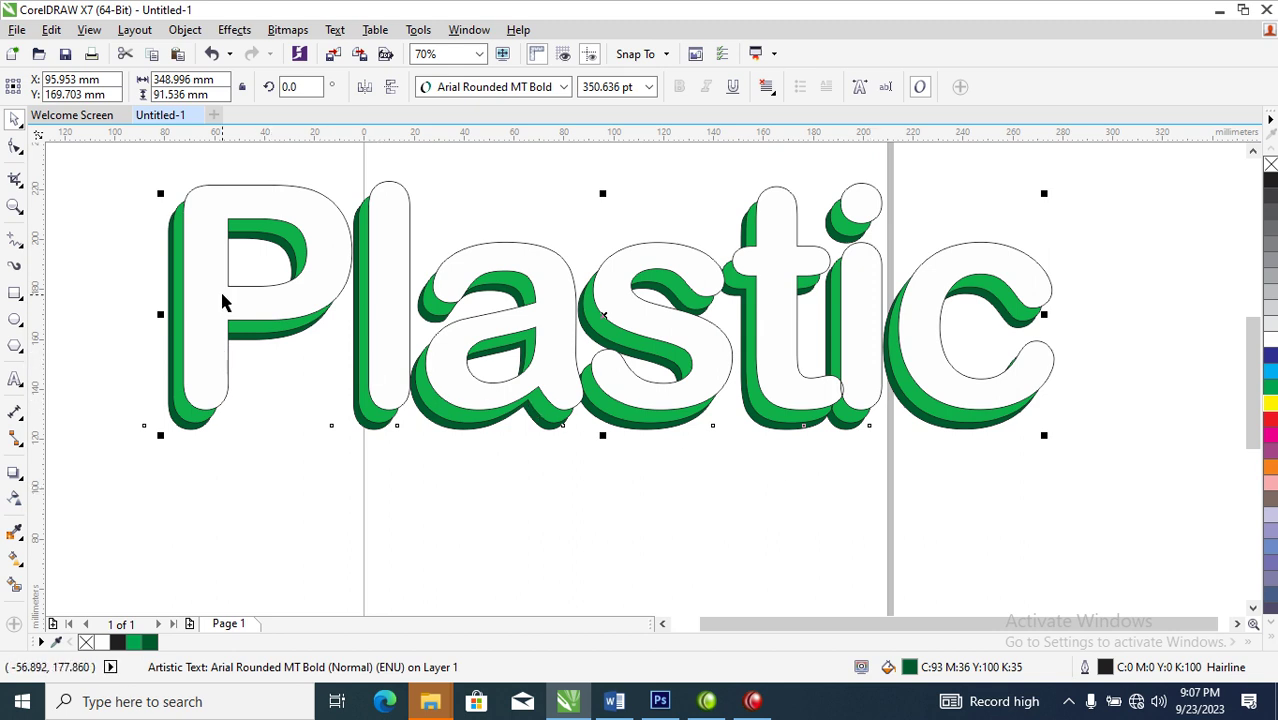
Step: Change the outline color of the front white text to green (C:100 M:0 Y:100 K:0)
scroll(218, 307, "down", 2)
scroll(218, 307, "down", 4)
key("F2")
left_click_drag(177, 266, 457, 389)
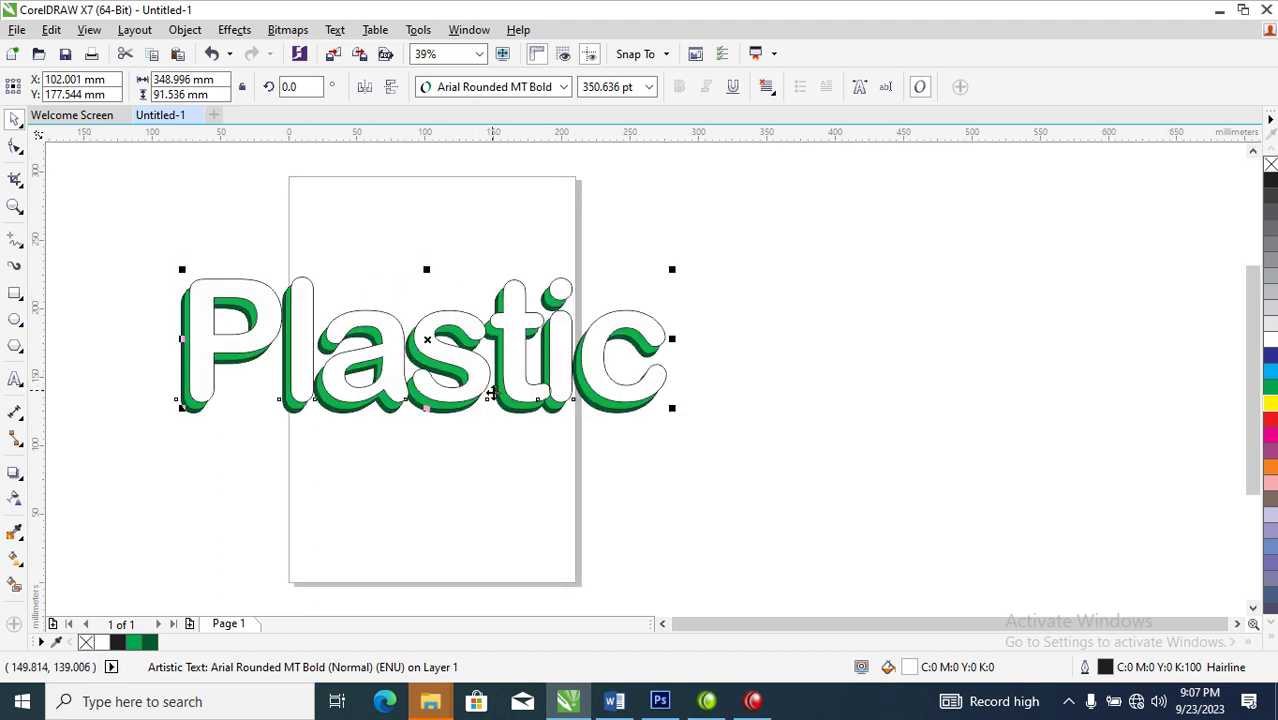
key("F2")
left_click_drag(116, 212, 752, 466)
right_click(1271, 387)
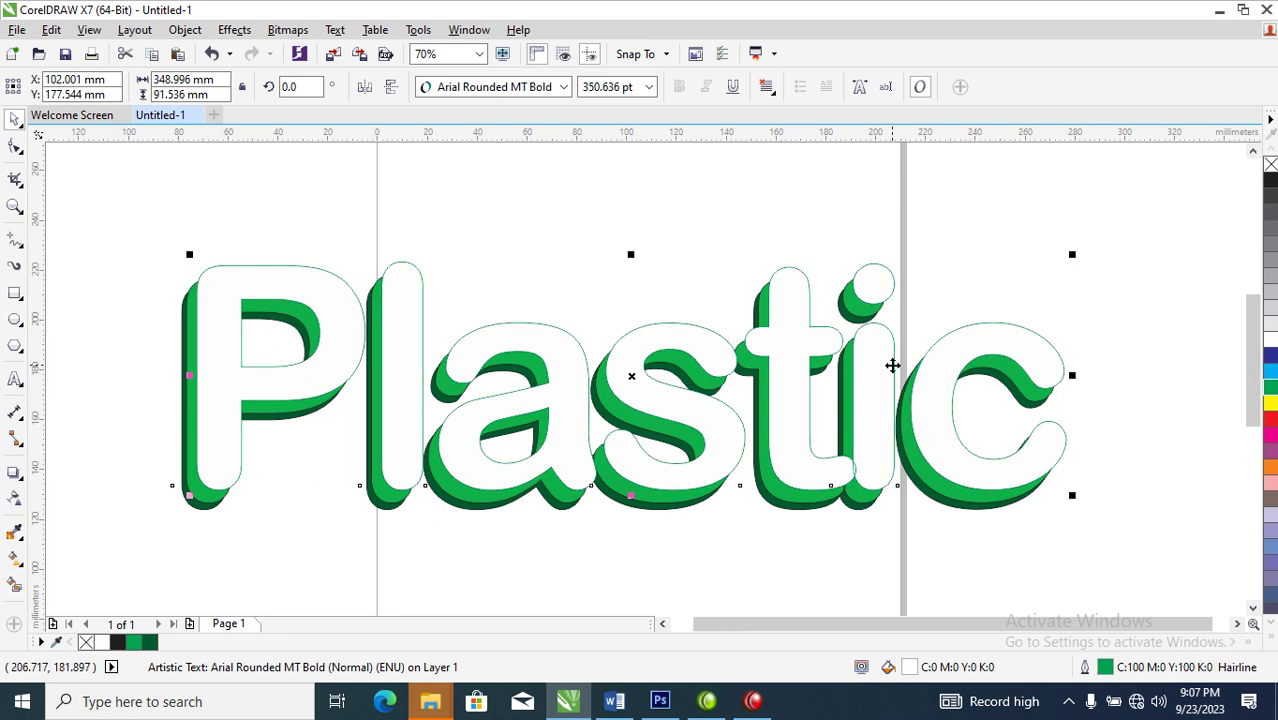
Step: Set the front text's outline width to 4 pt, placed behind the fill and scaling with the object
key("F12")
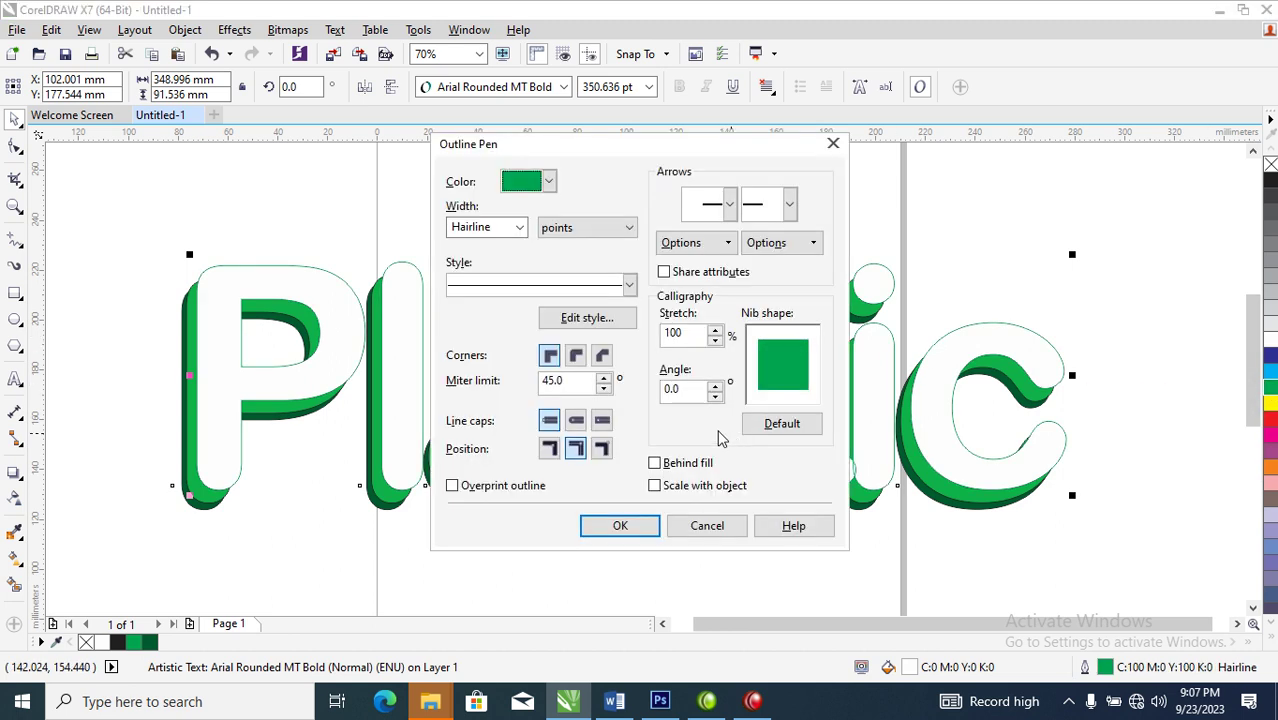
double_click(485, 227)
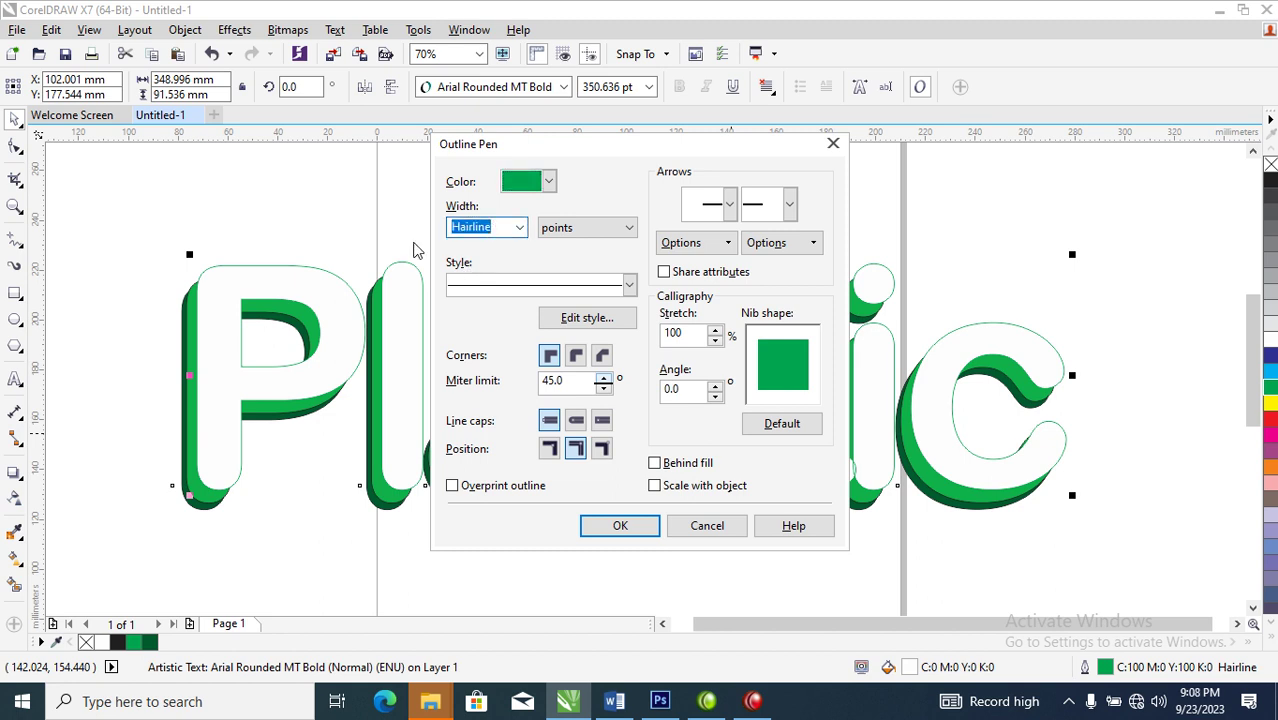
type("4")
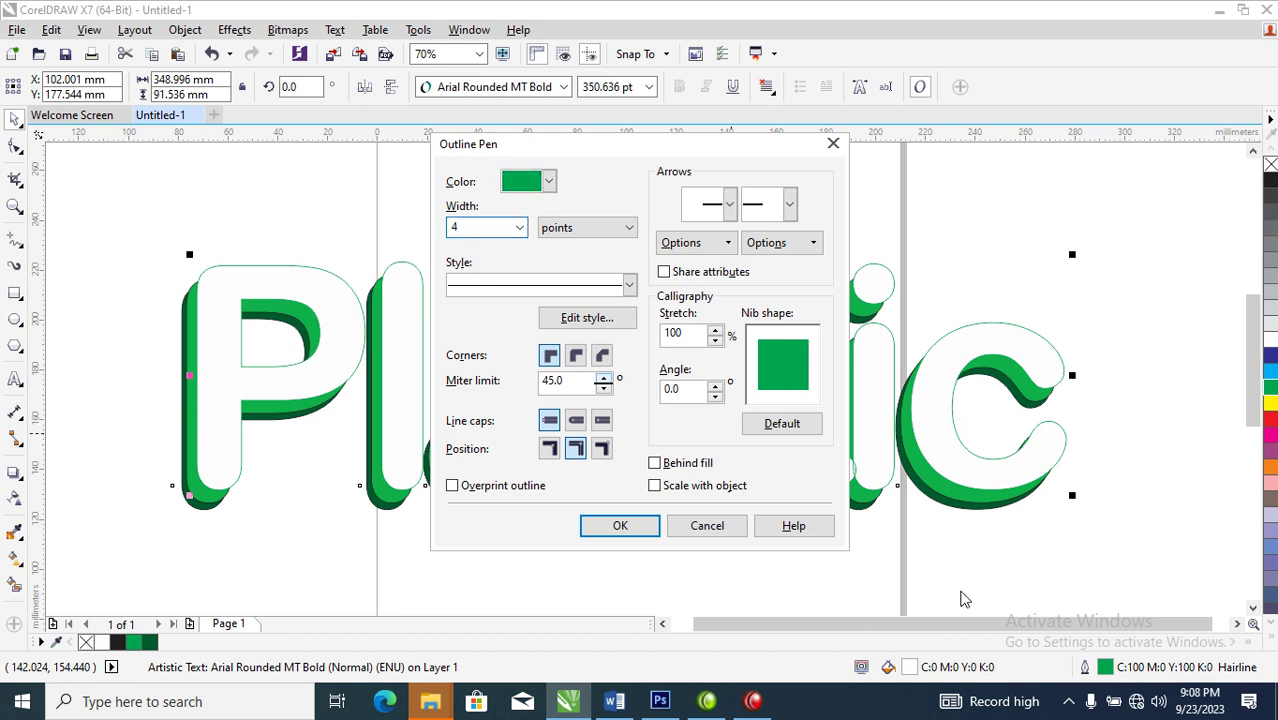
left_click(656, 463)
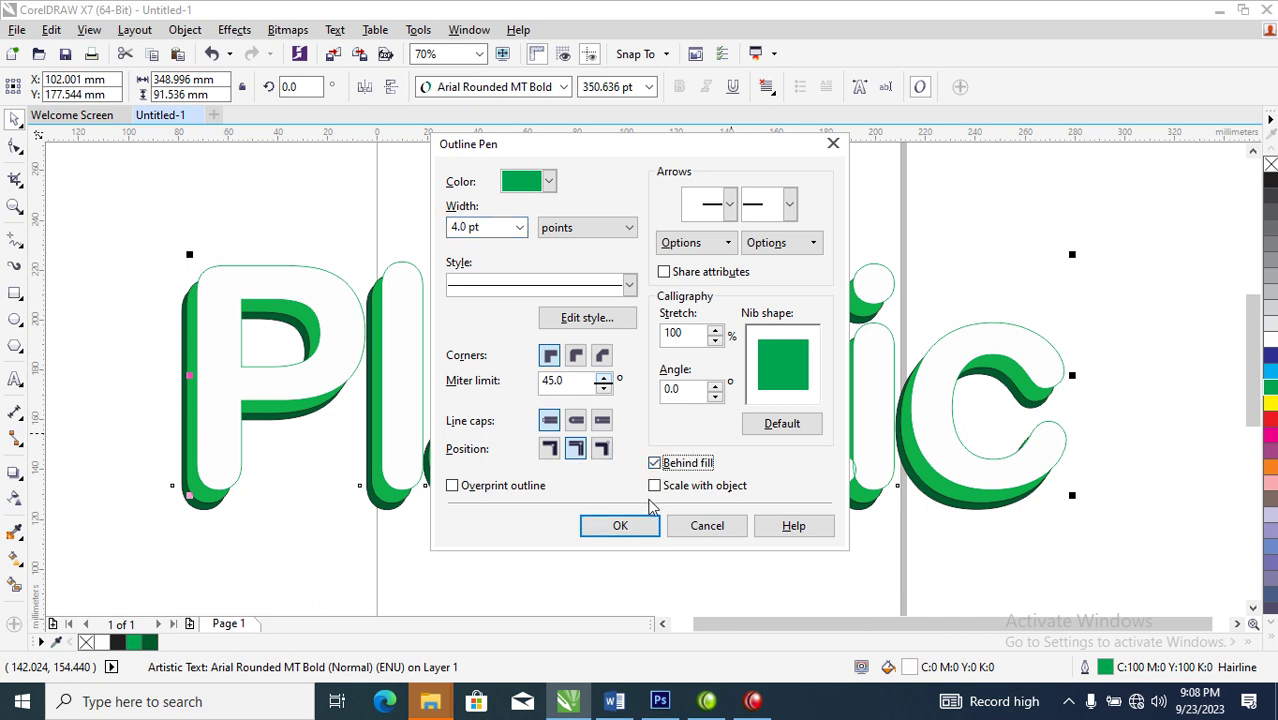
left_click(656, 486)
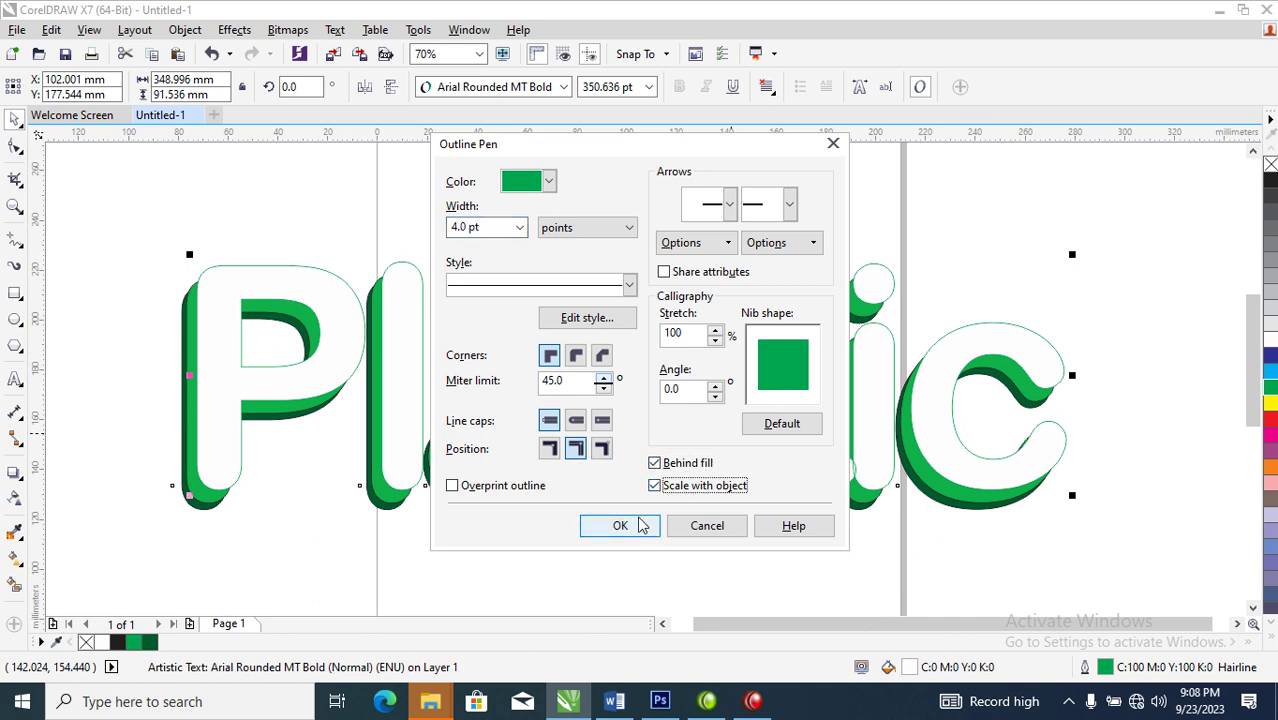
left_click(620, 526)
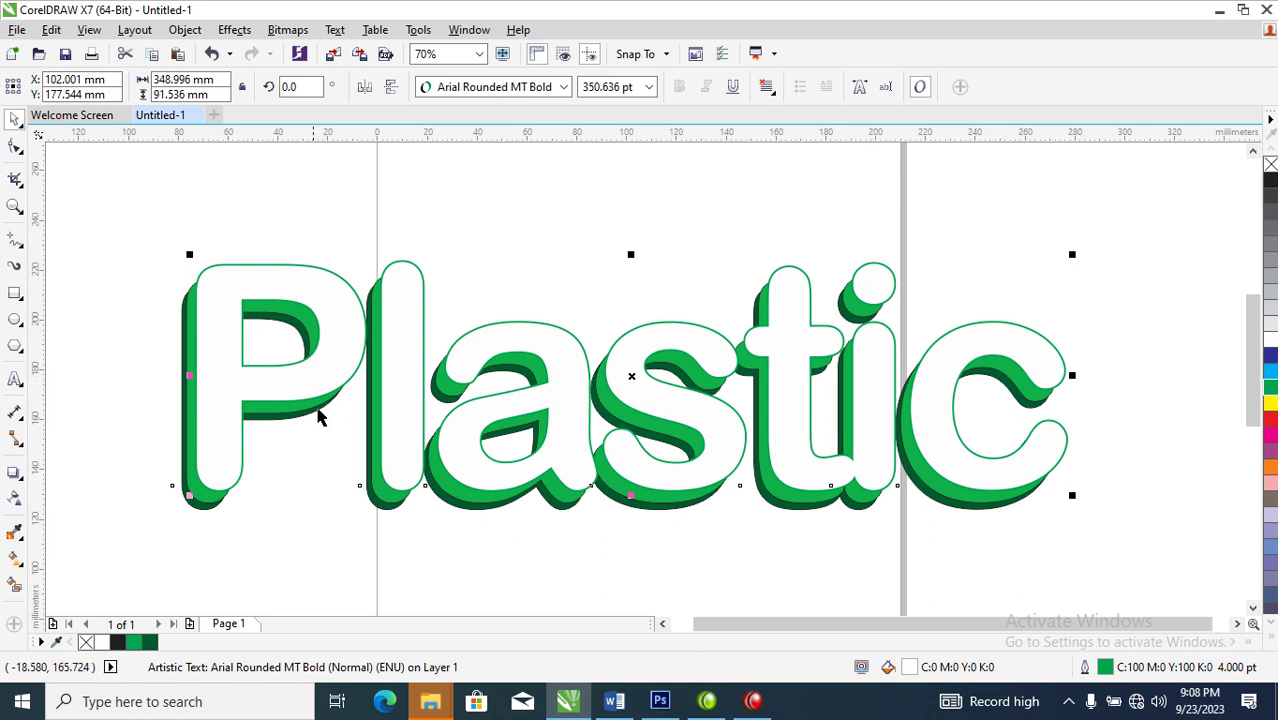
Step: Add a black drop shadow to the front white text, extending to its lower left, with opacity 90 and feathering 4
left_click(15, 471)
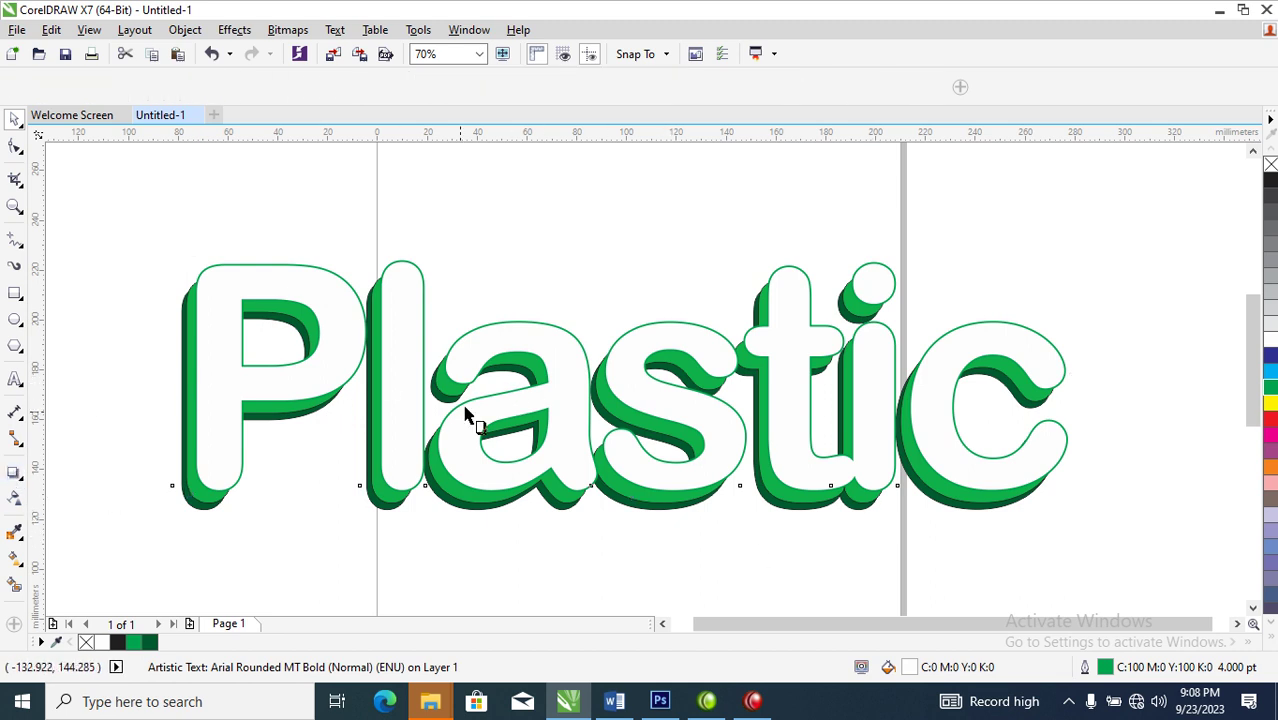
left_click_drag(630, 376, 542, 494)
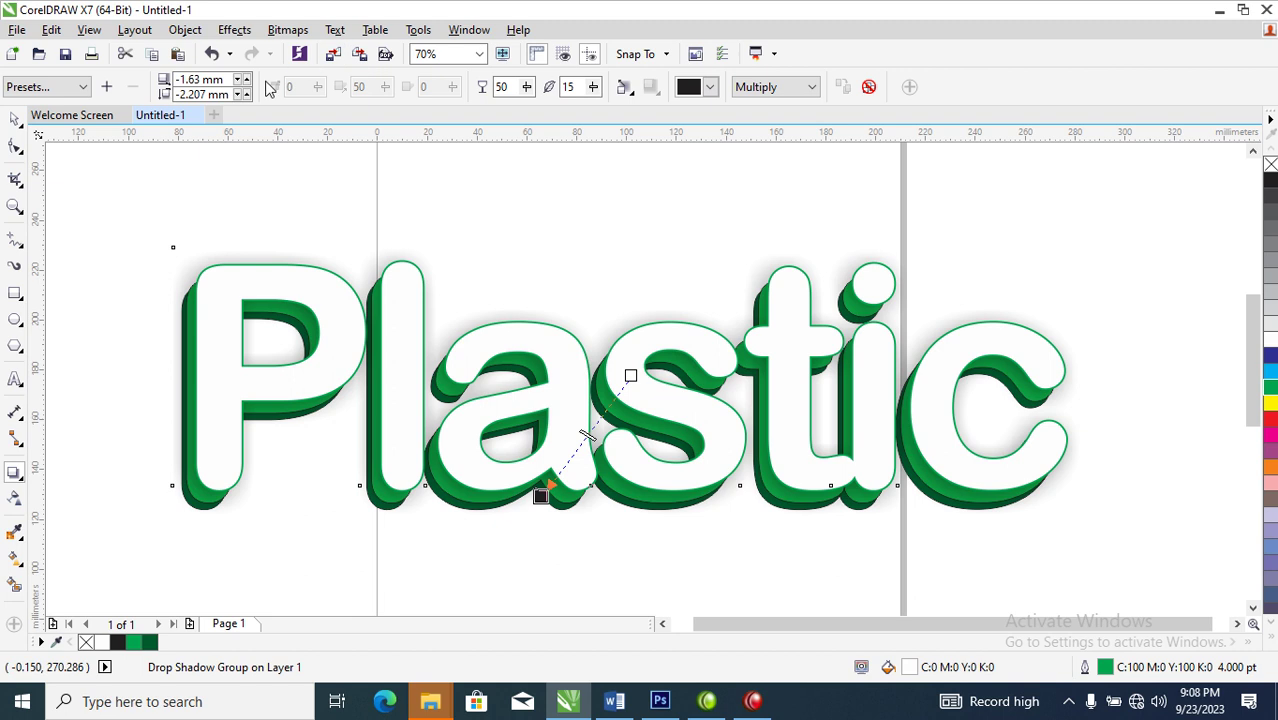
double_click(511, 87)
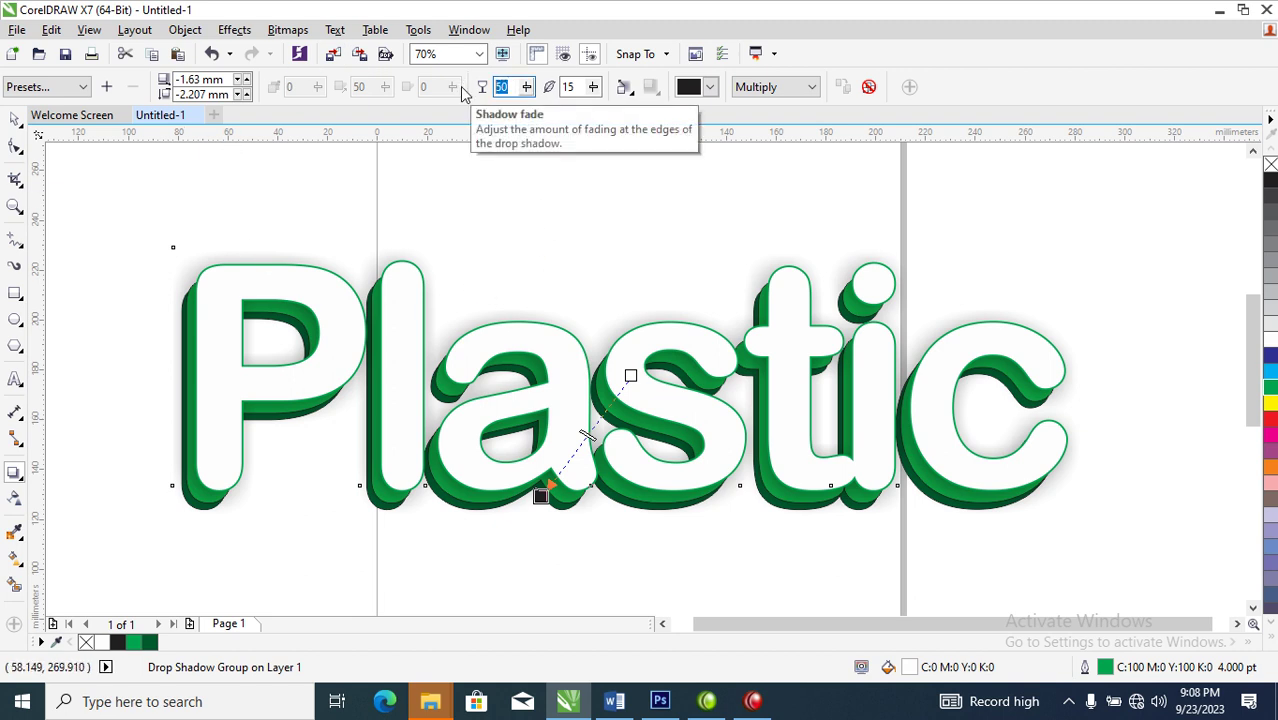
type("90")
key("Return")
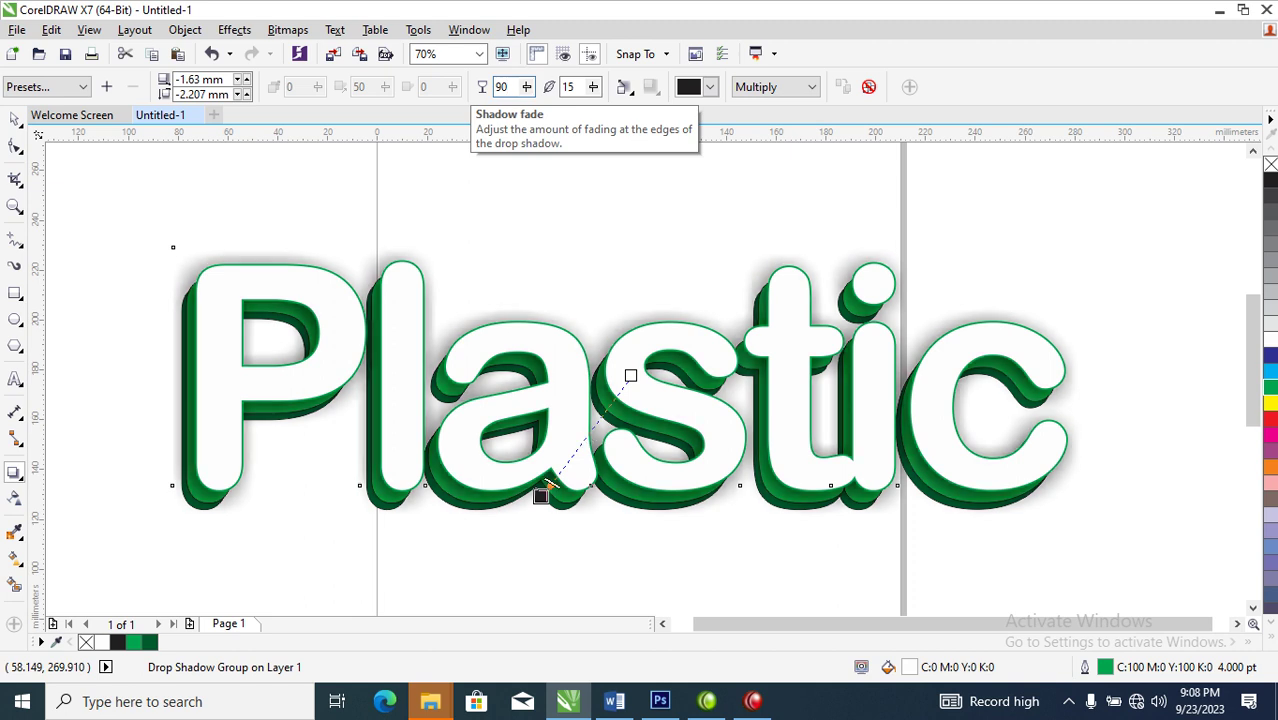
double_click(574, 86)
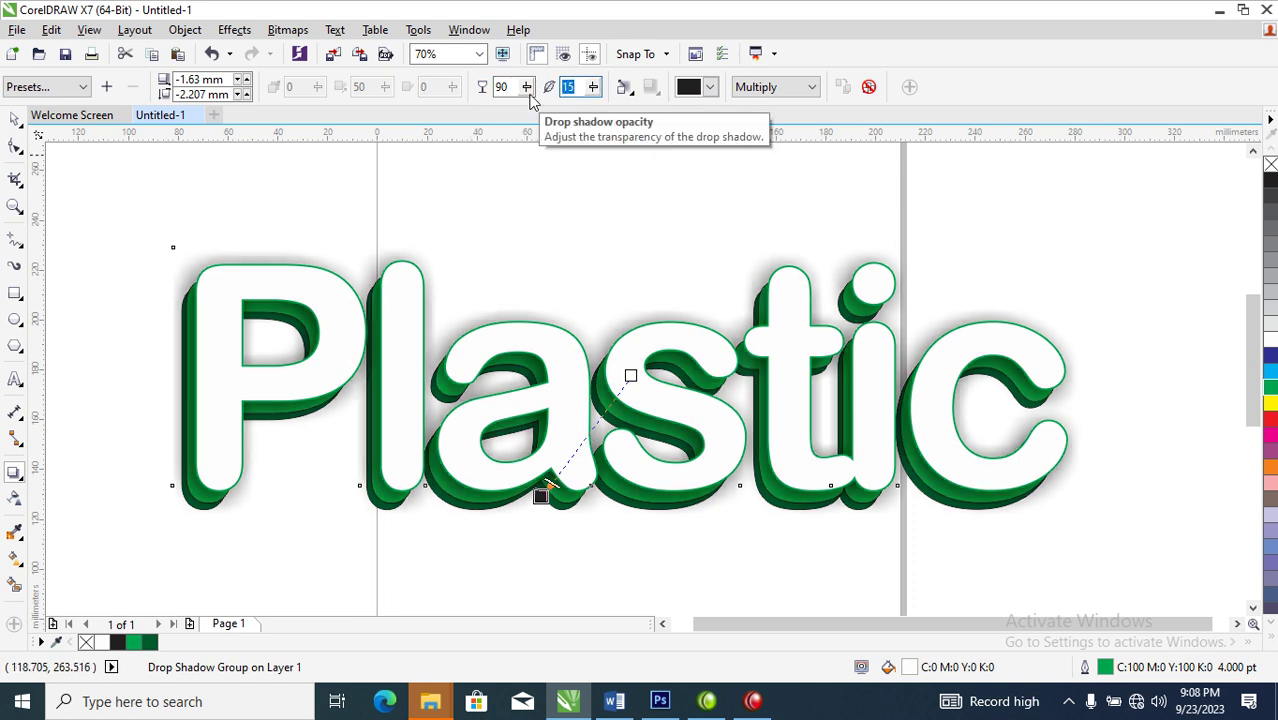
type("4")
key("Return")
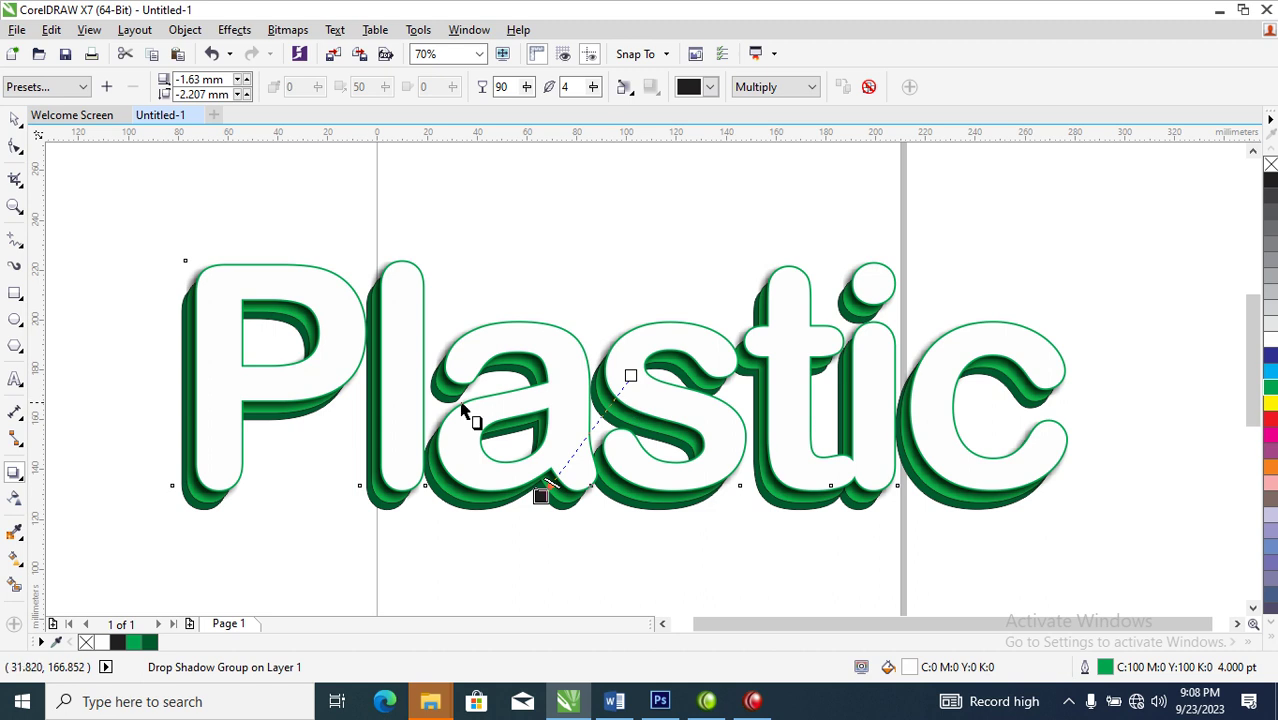
Step: Break the drop shadow group apart to separate the shadow from the front text
left_click(186, 30)
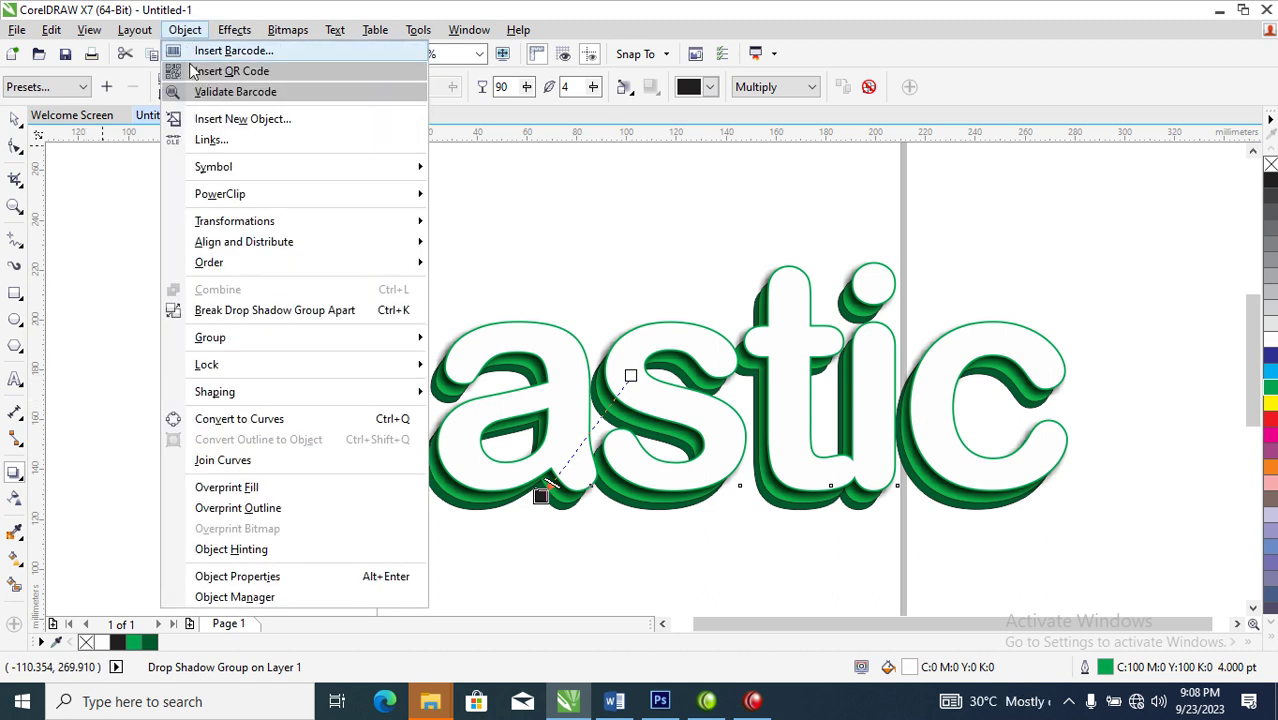
left_click(262, 311)
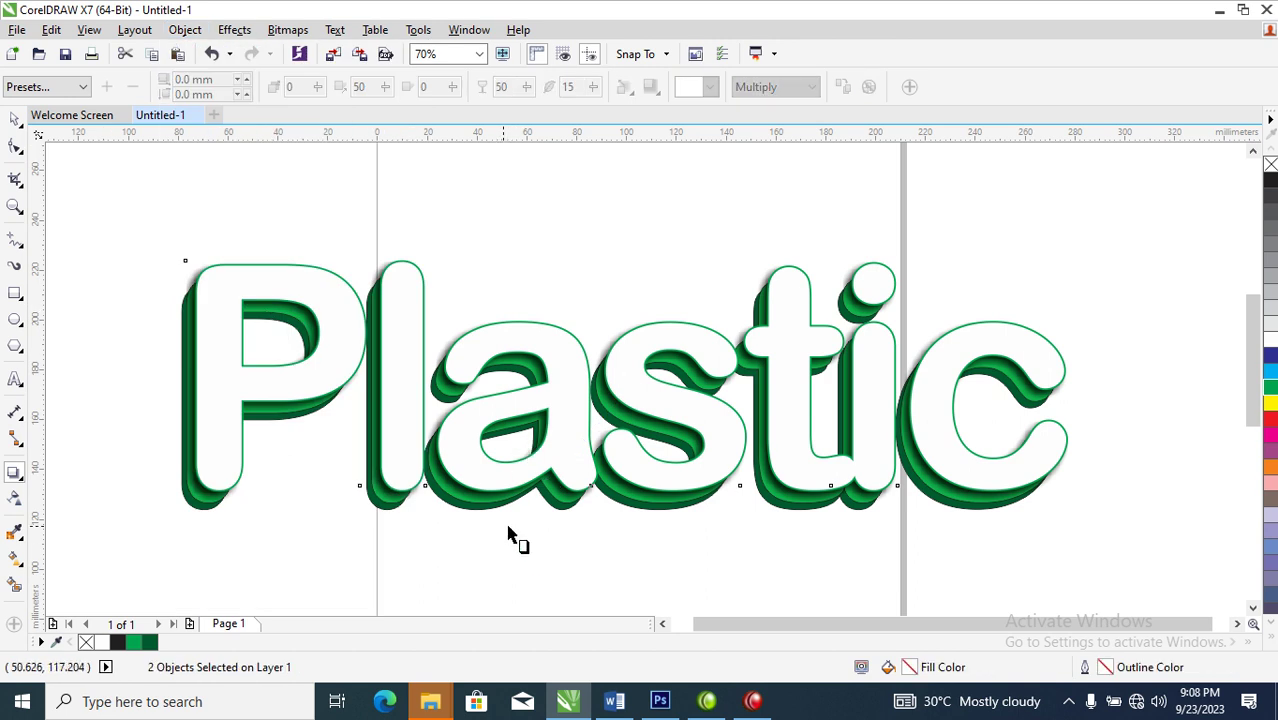
Step: Select the middle green text layer, checking which layer it is with a trial deletion that is undone
scroll(642, 537, "down", 3)
key("z")
left_click_drag(431, 422, 837, 601)
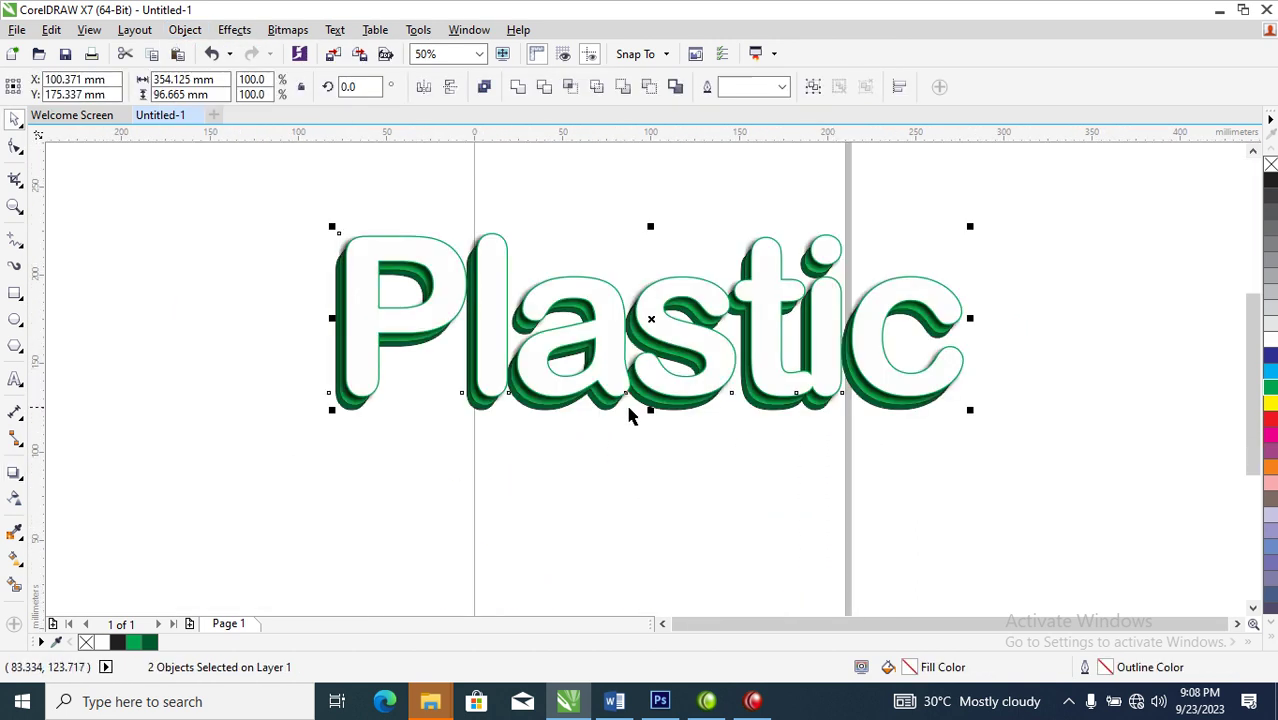
left_click(682, 403)
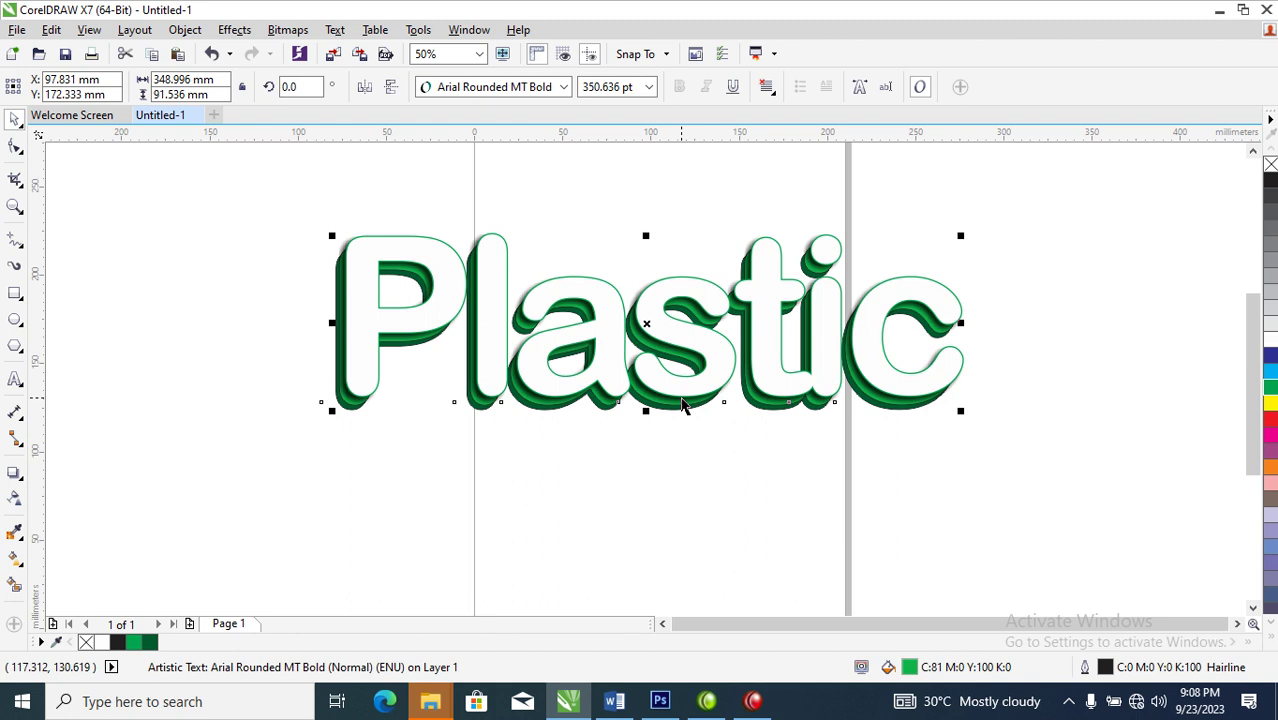
key("Escape")
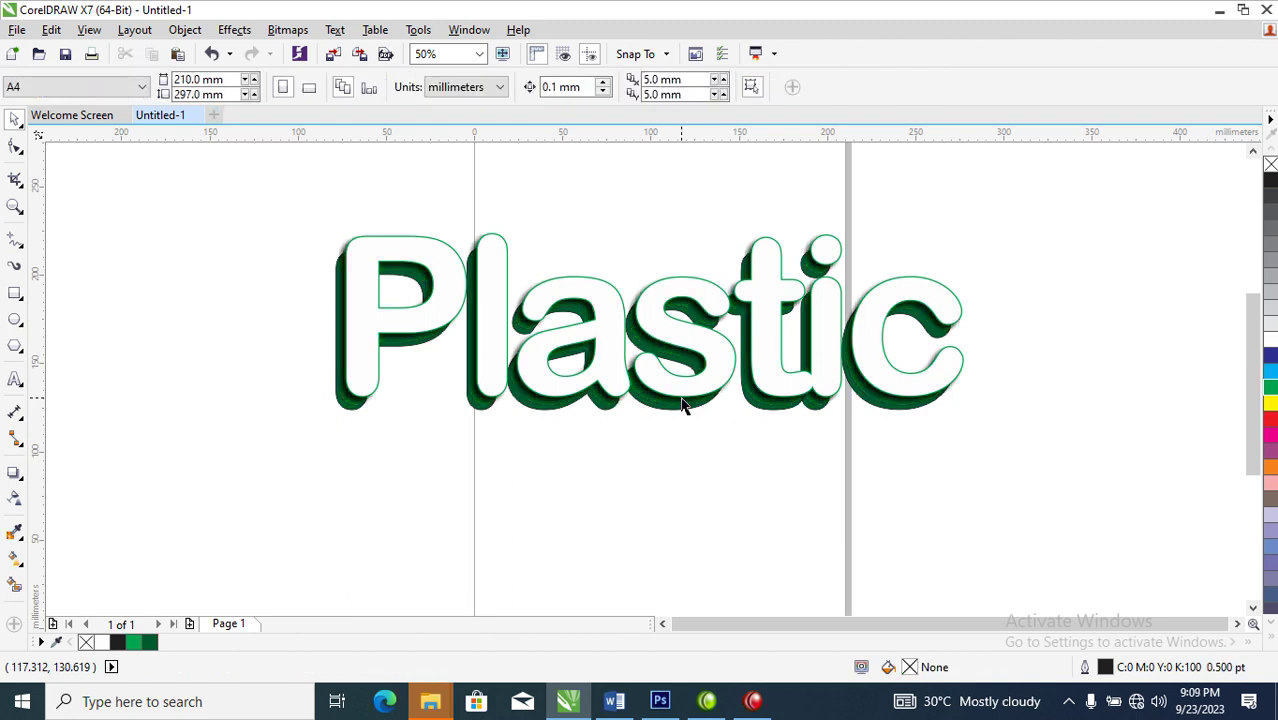
key("ctrl+z")
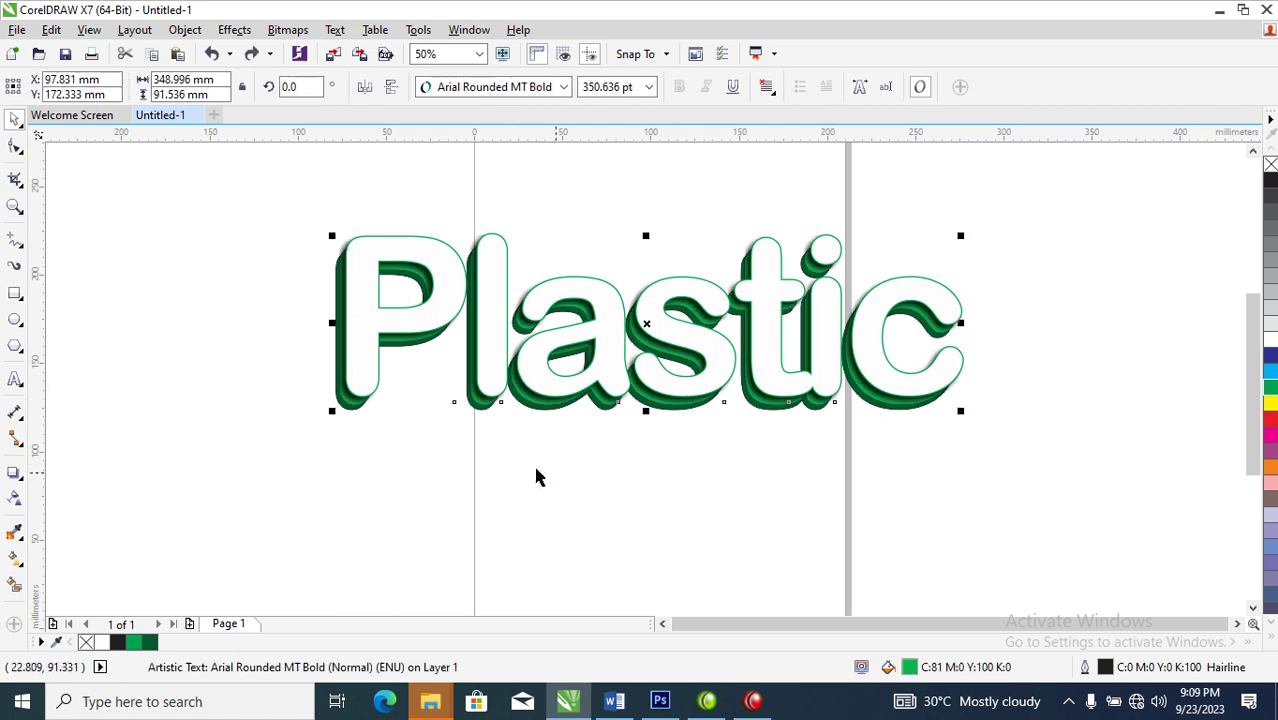
Step: Add a black drop shadow below the middle green text with opacity 100 and feathering 6, and break the shadow group apart
left_click(14, 472)
left_click_drag(645, 323, 637, 401)
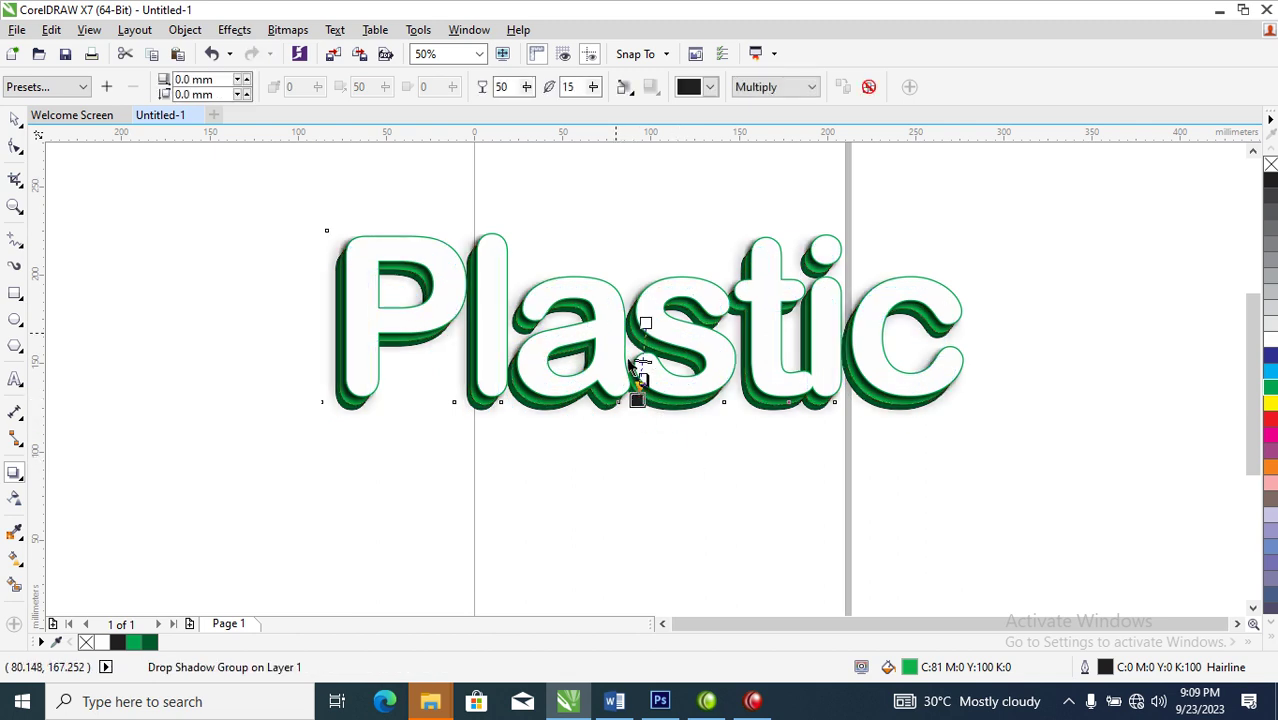
double_click(505, 87)
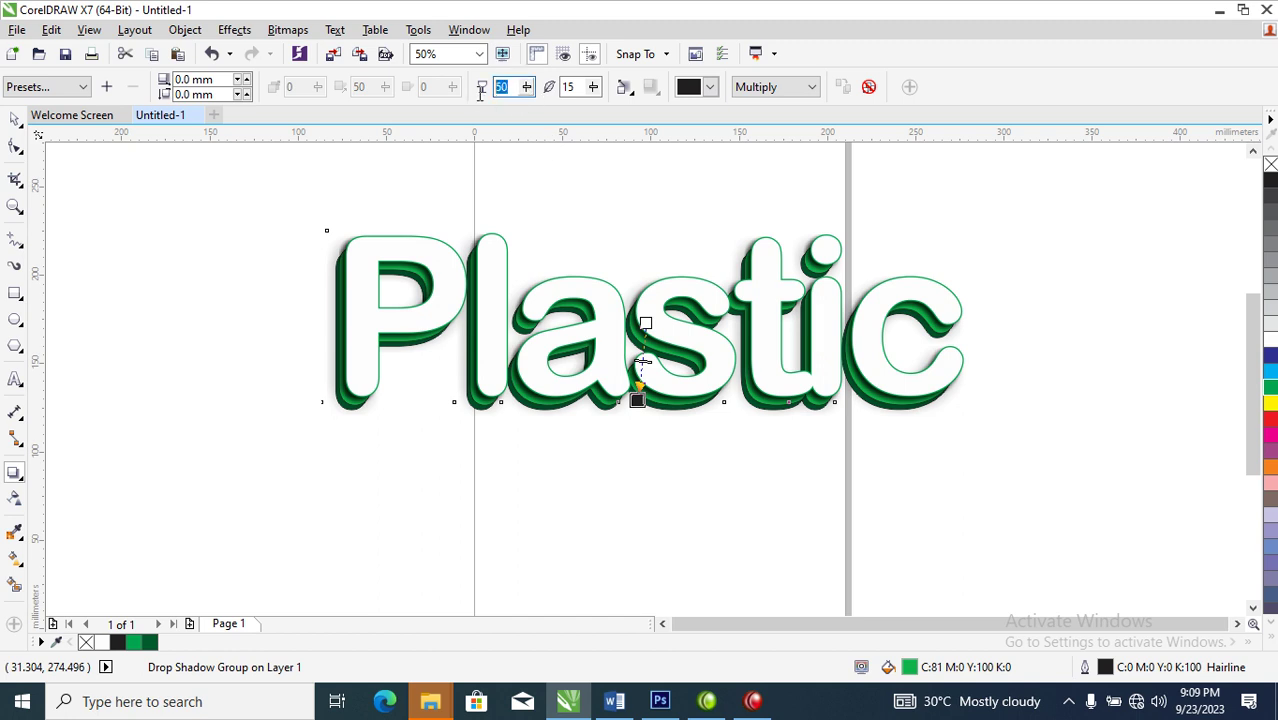
type("9")
key("Return")
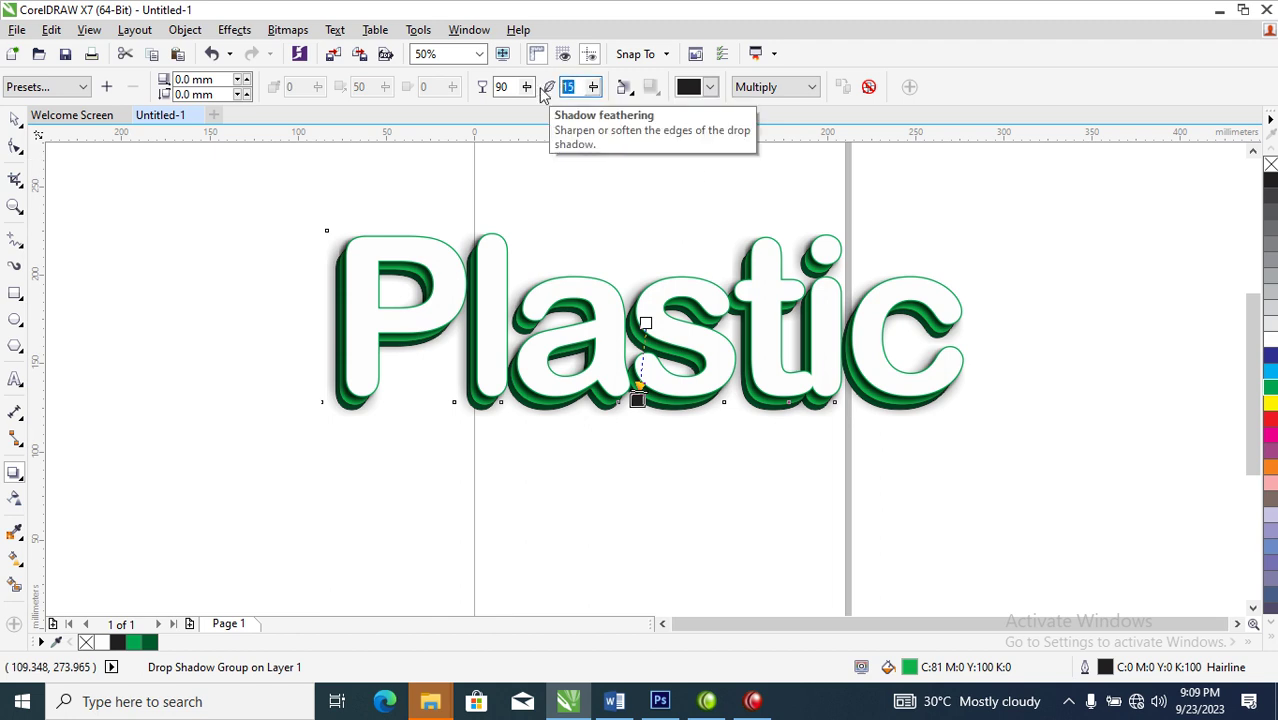
type("6")
key("Return")
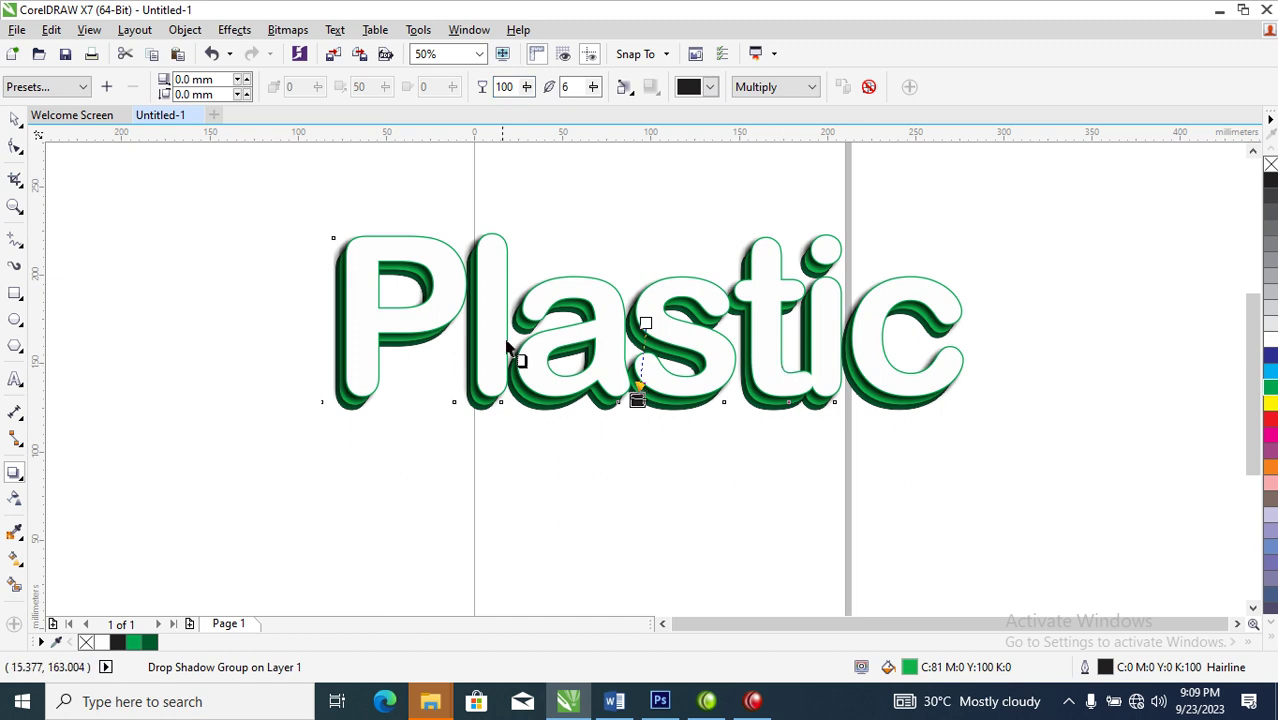
left_click(185, 29)
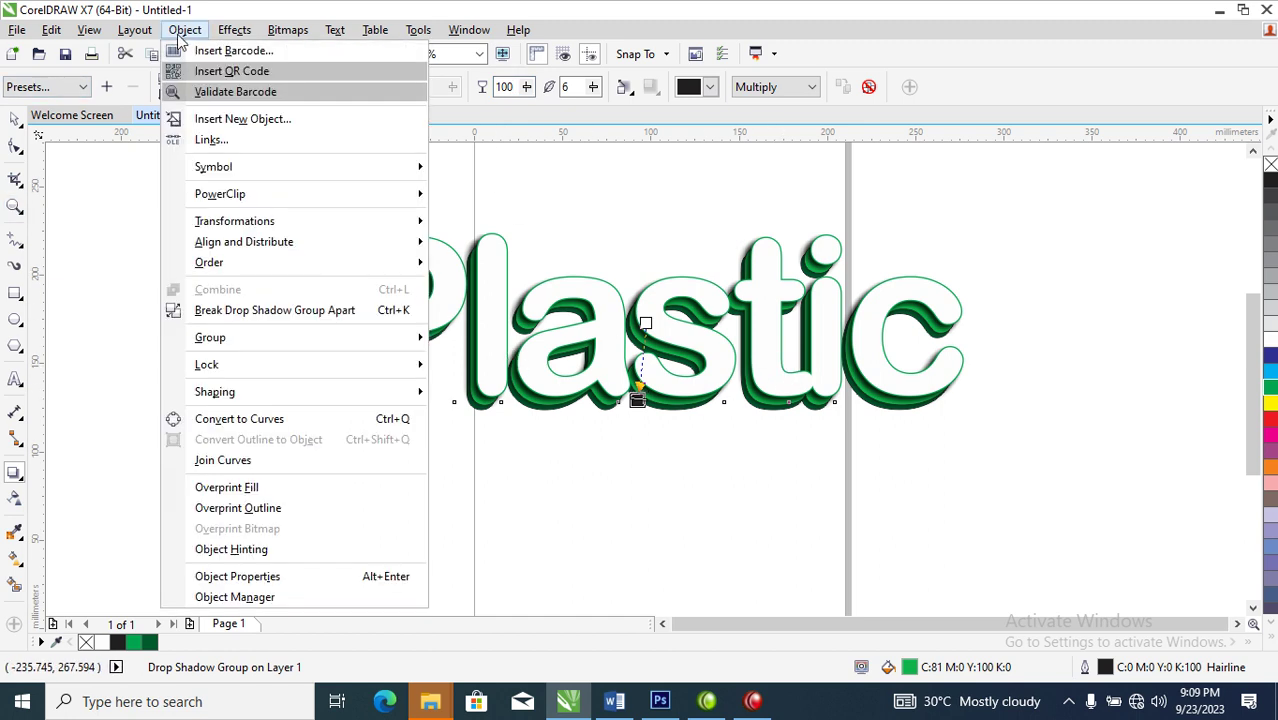
left_click(258, 310)
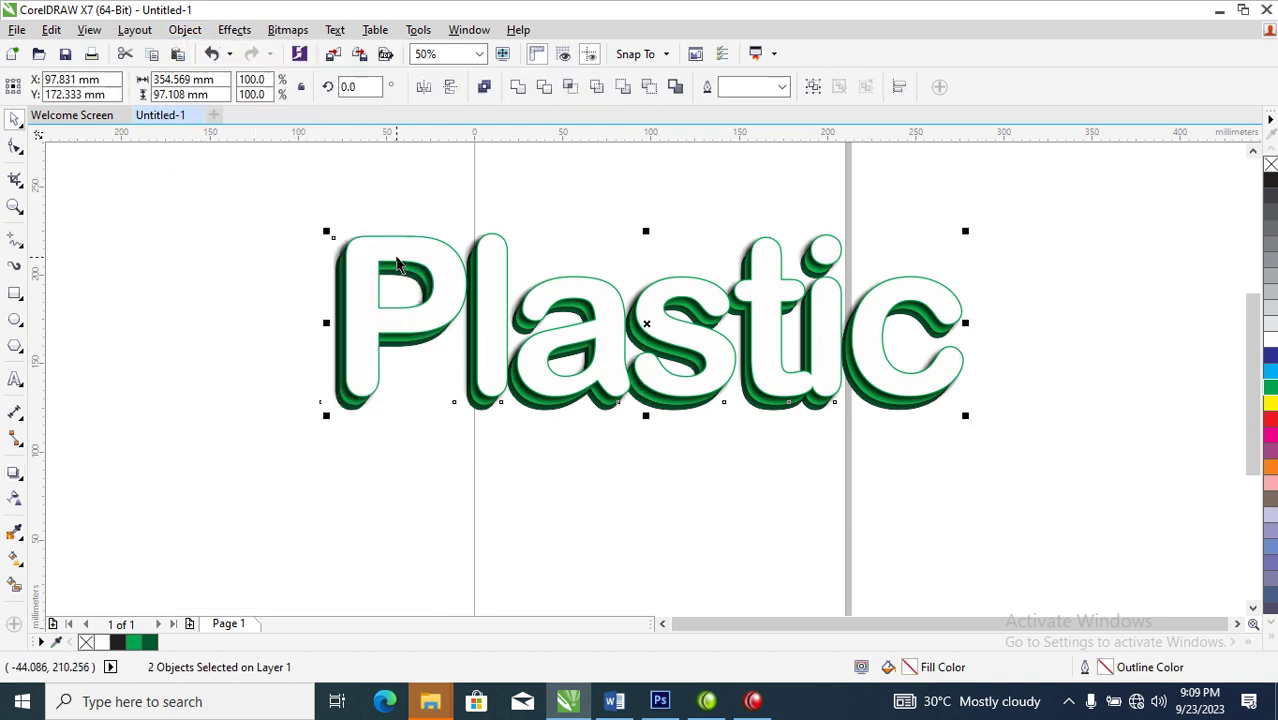
Step: Add a drop shadow to the dark green back text, extending to its lower left, with opacity 90
left_click(700, 388)
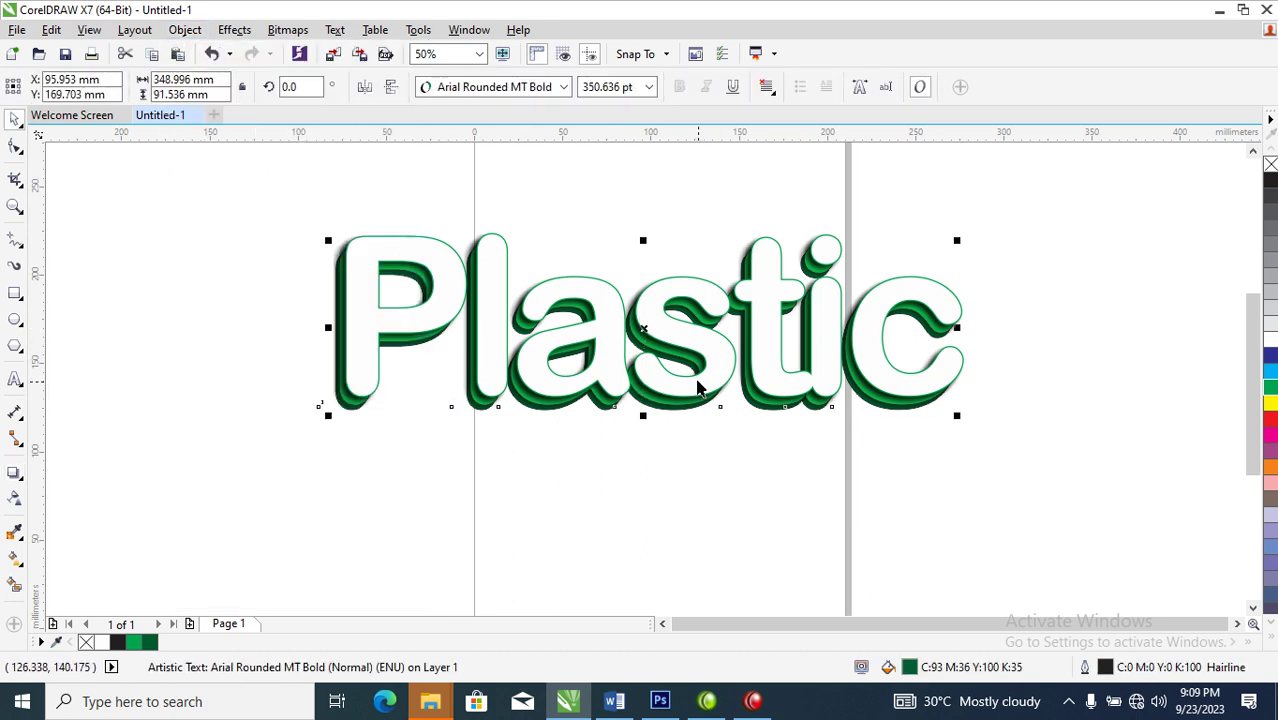
left_click(698, 382)
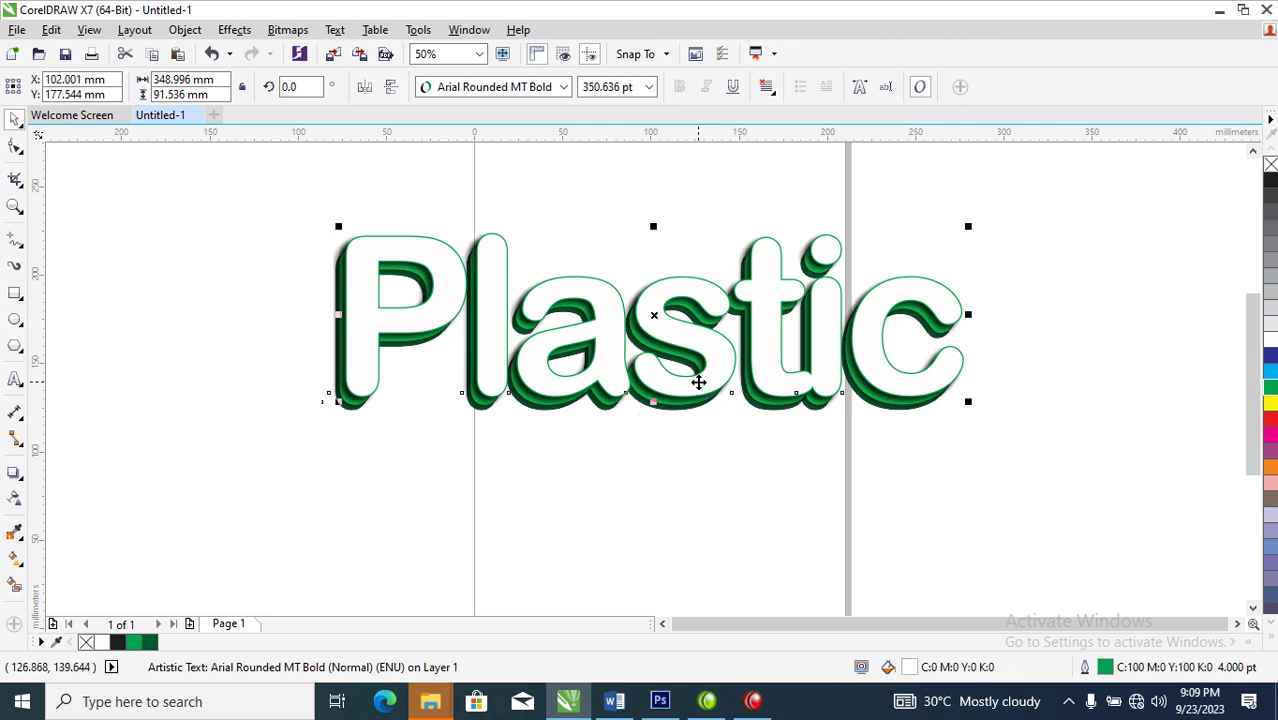
left_click(699, 385)
left_click(700, 389)
left_click(700, 390)
left_click(700, 390)
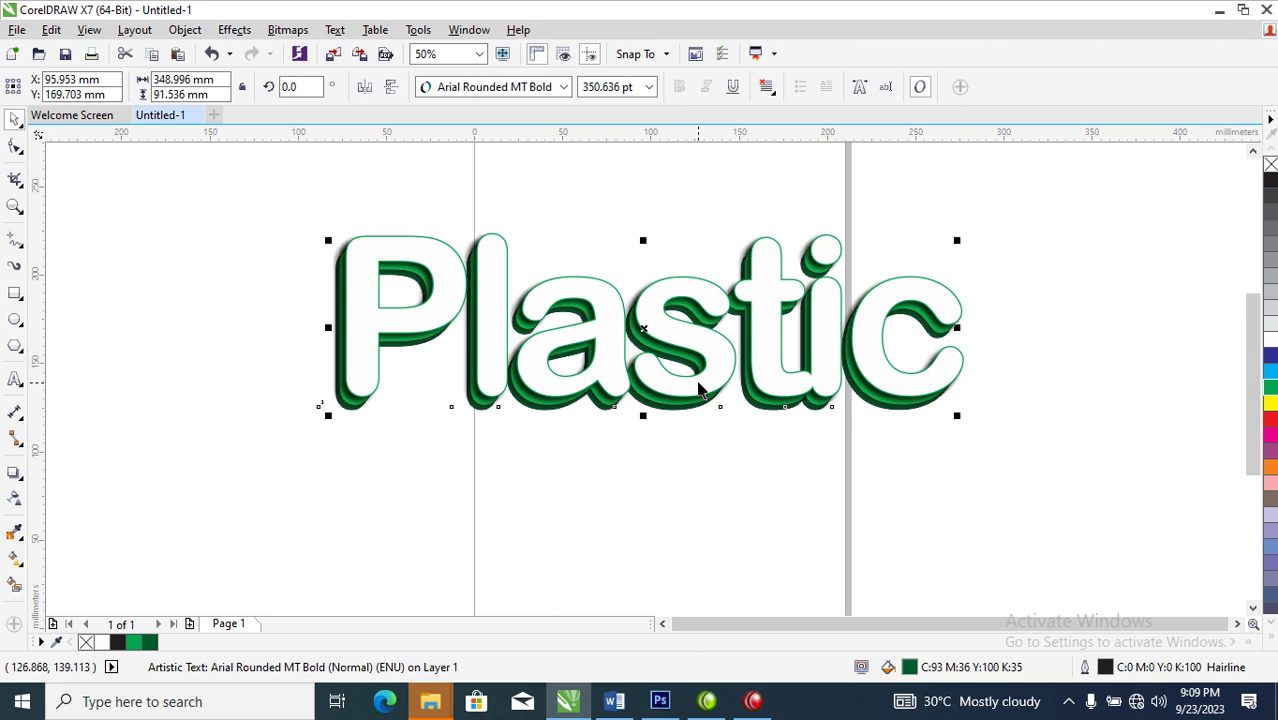
left_click(14, 474)
left_click_drag(727, 337, 612, 425)
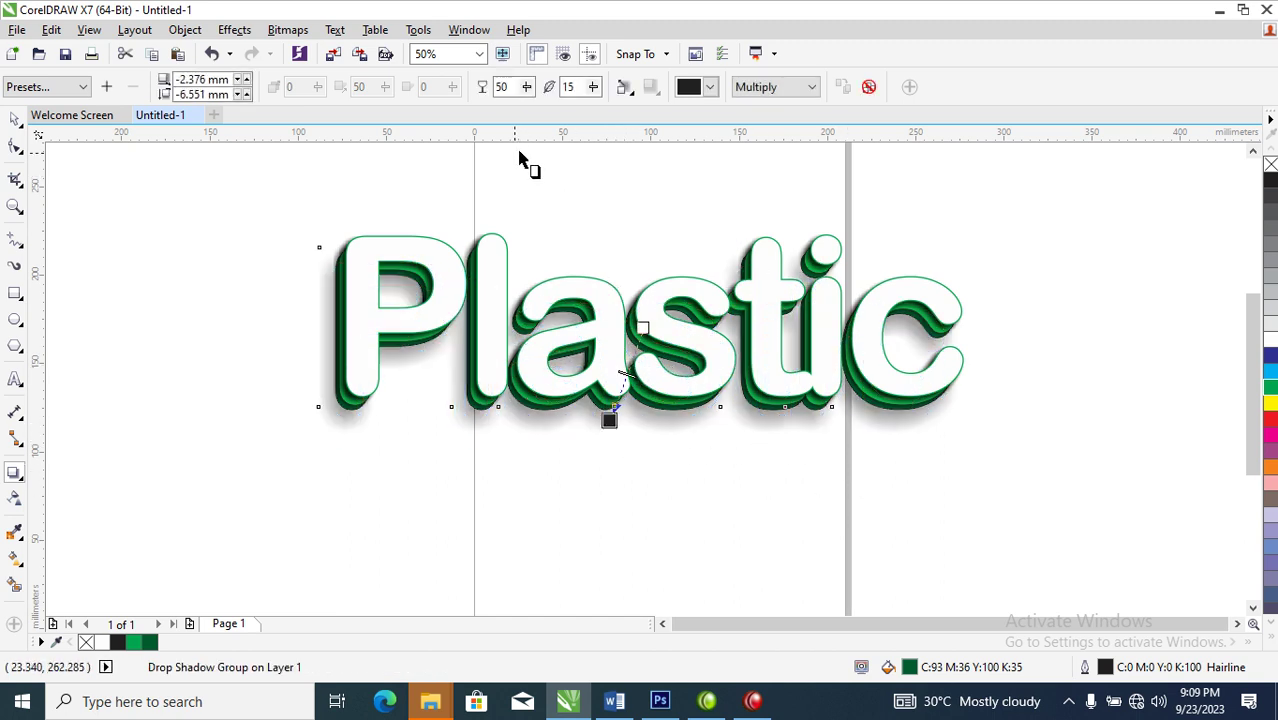
double_click(514, 87)
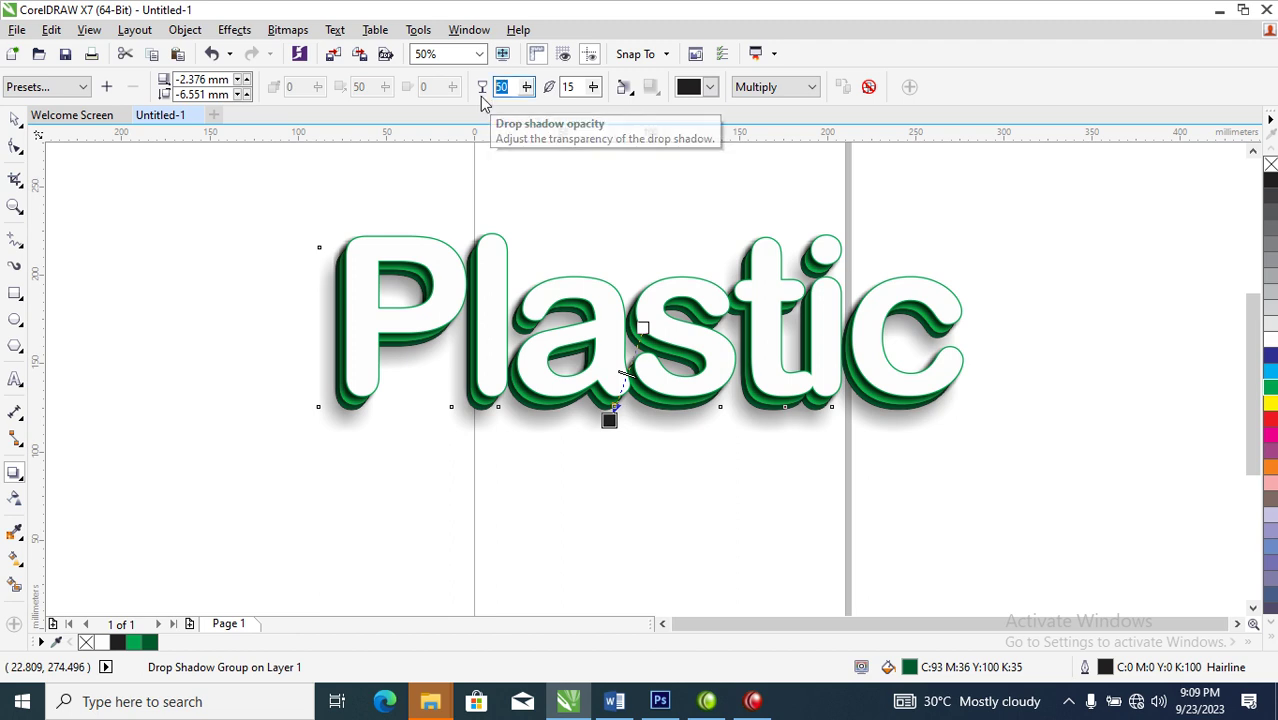
type("9")
key("Return")
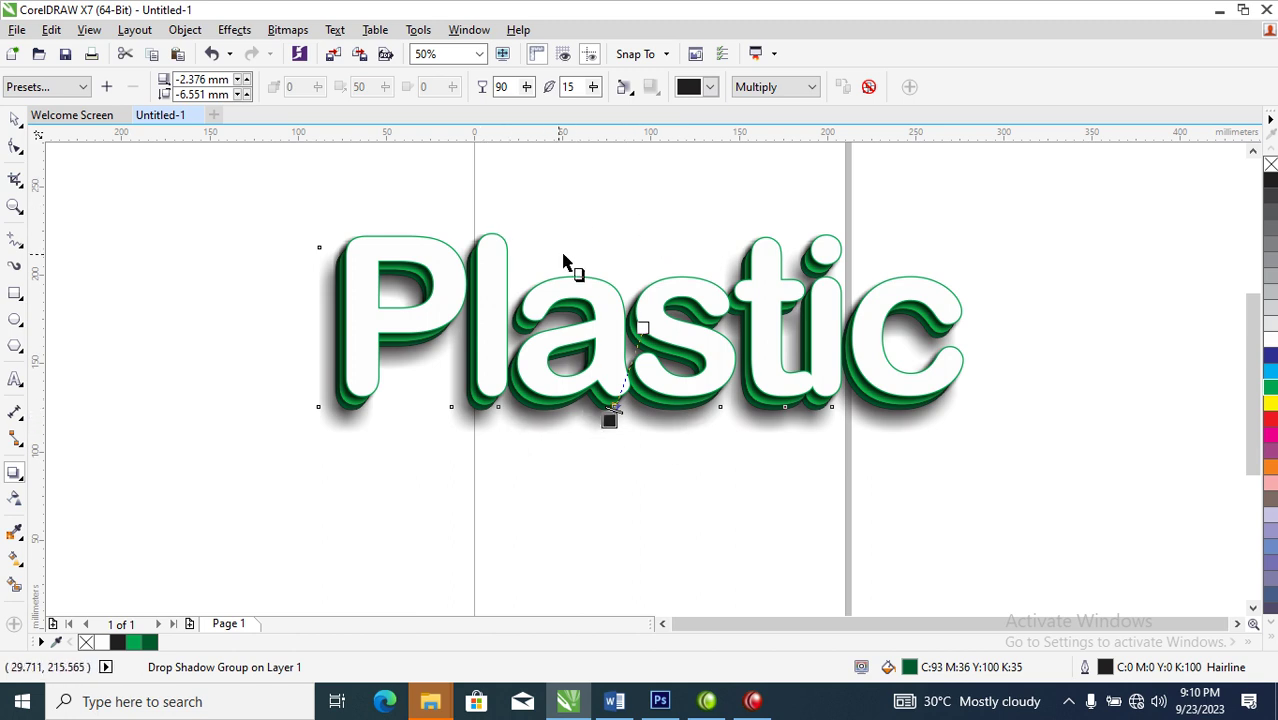
Step: Change the back text's drop shadow color to bright green (C:74 M:0 Y:100 K:0)
left_click(710, 88)
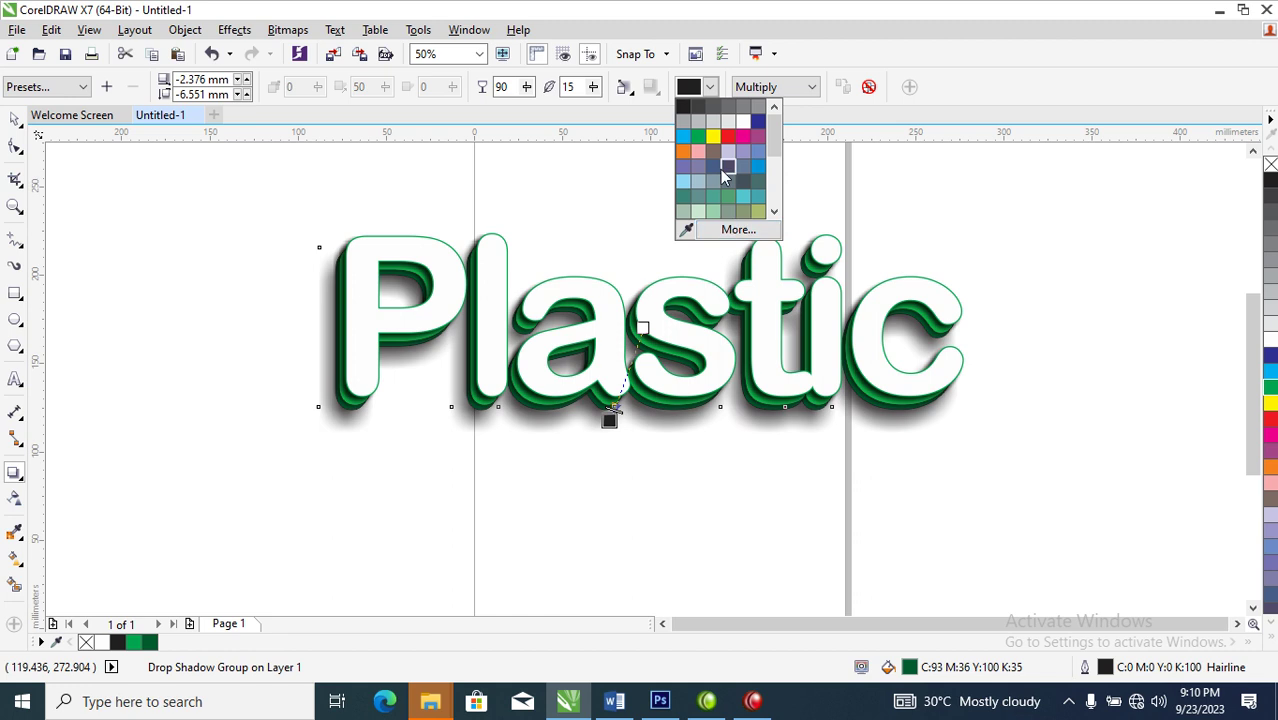
left_click(777, 258)
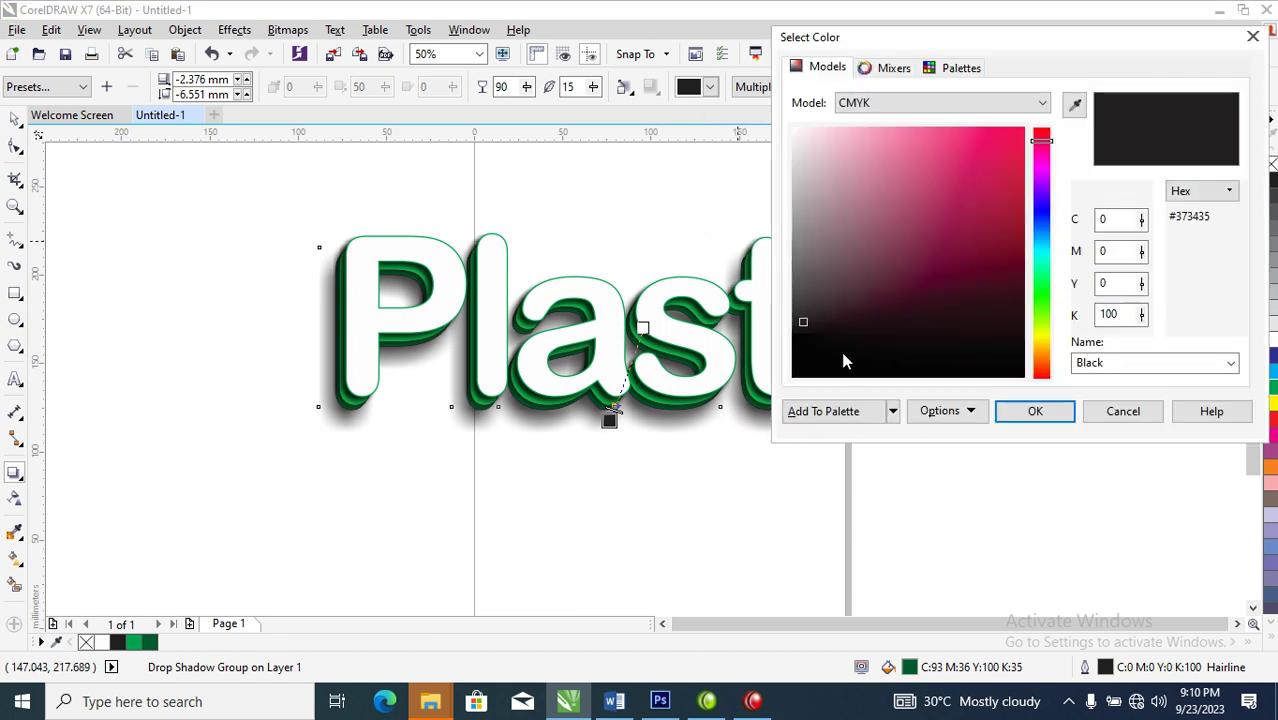
left_click(1043, 299)
left_click(1004, 253)
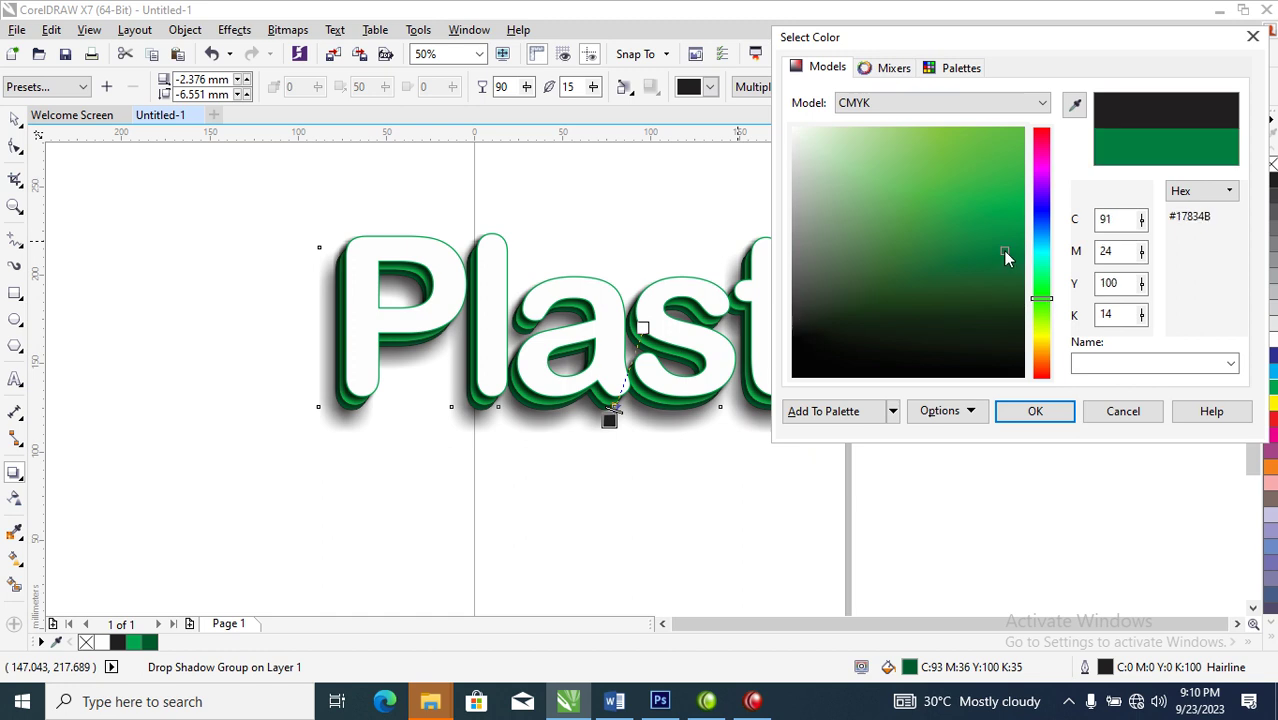
left_click(987, 170)
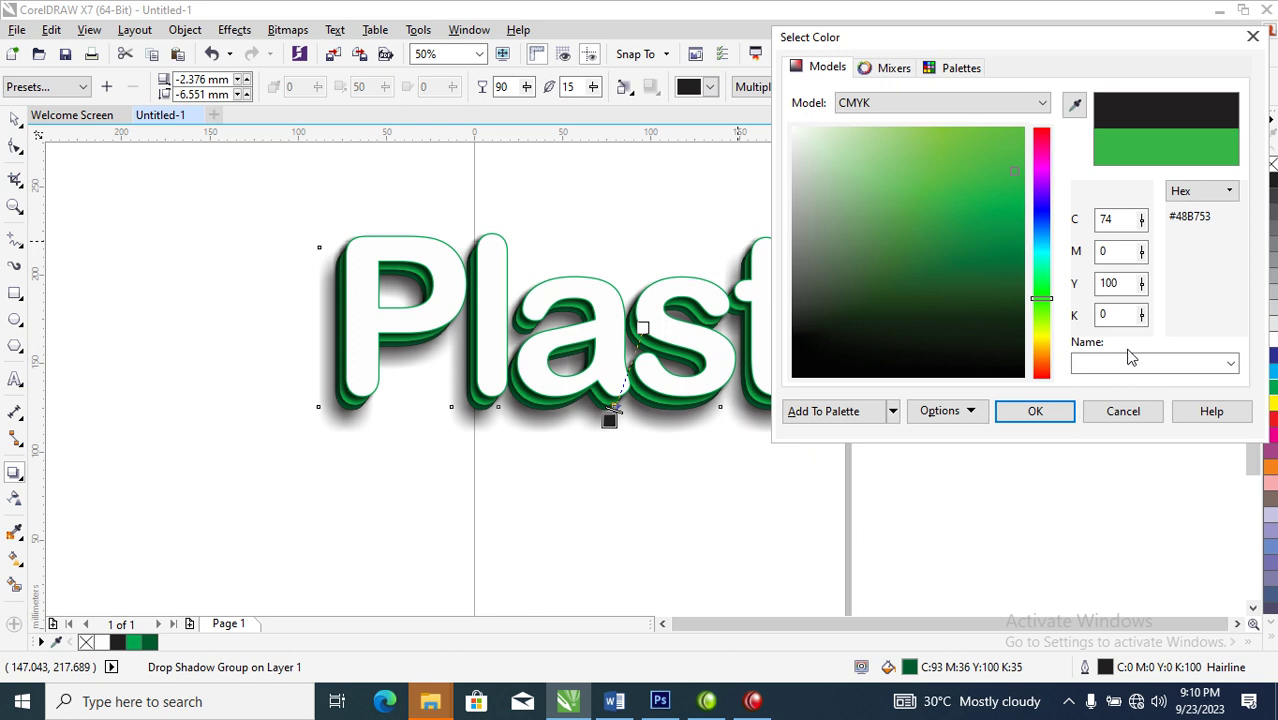
left_click(1035, 411)
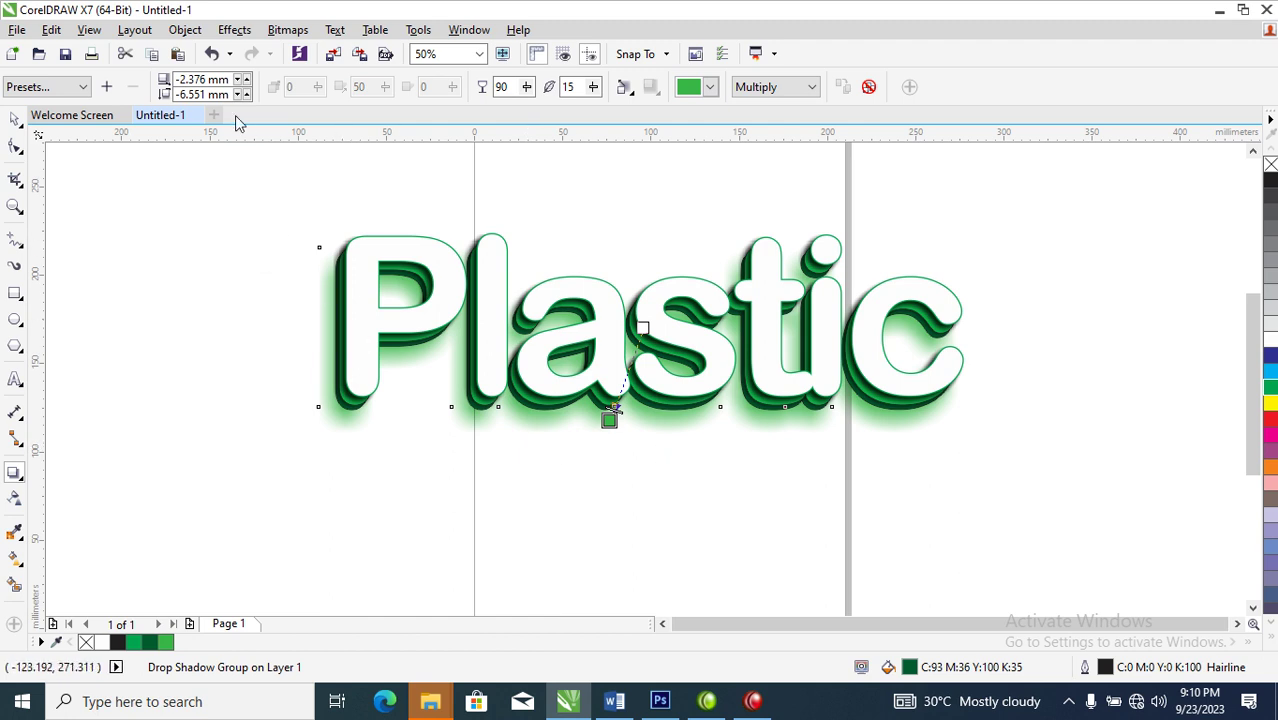
Step: Break the green drop shadow group apart from the dark green back text and clear the selection
left_click(180, 30)
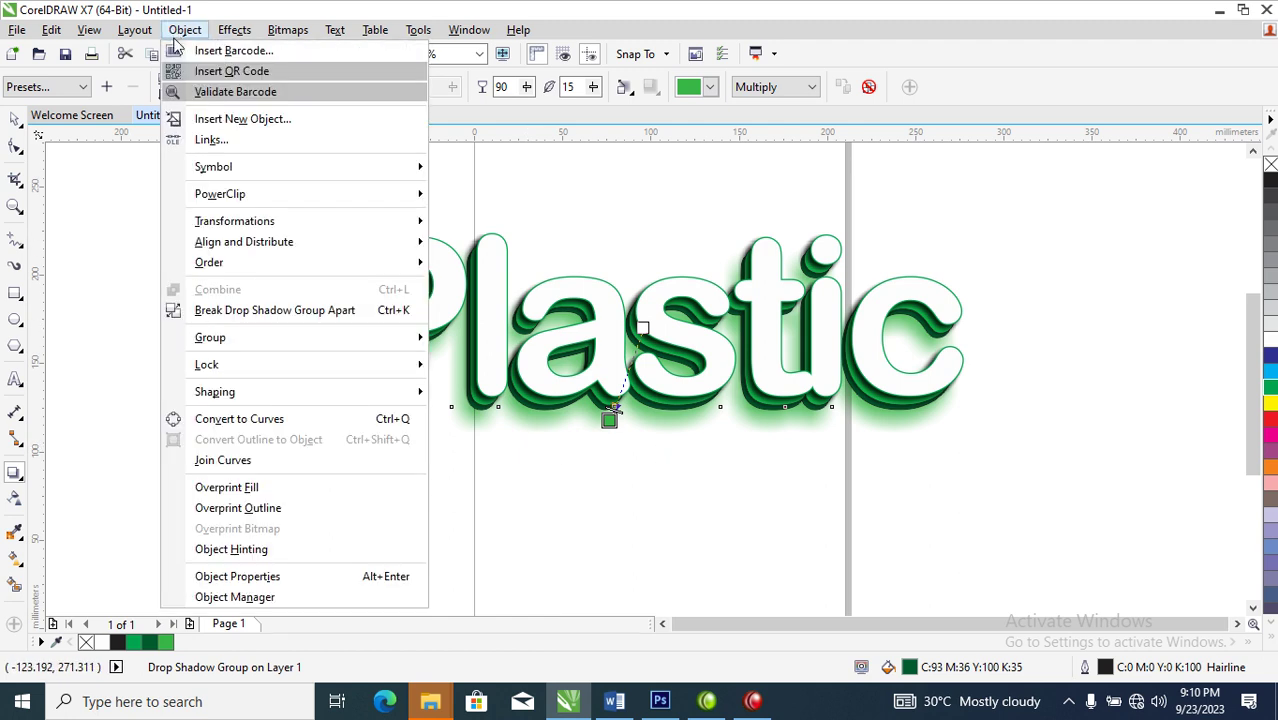
left_click(252, 313)
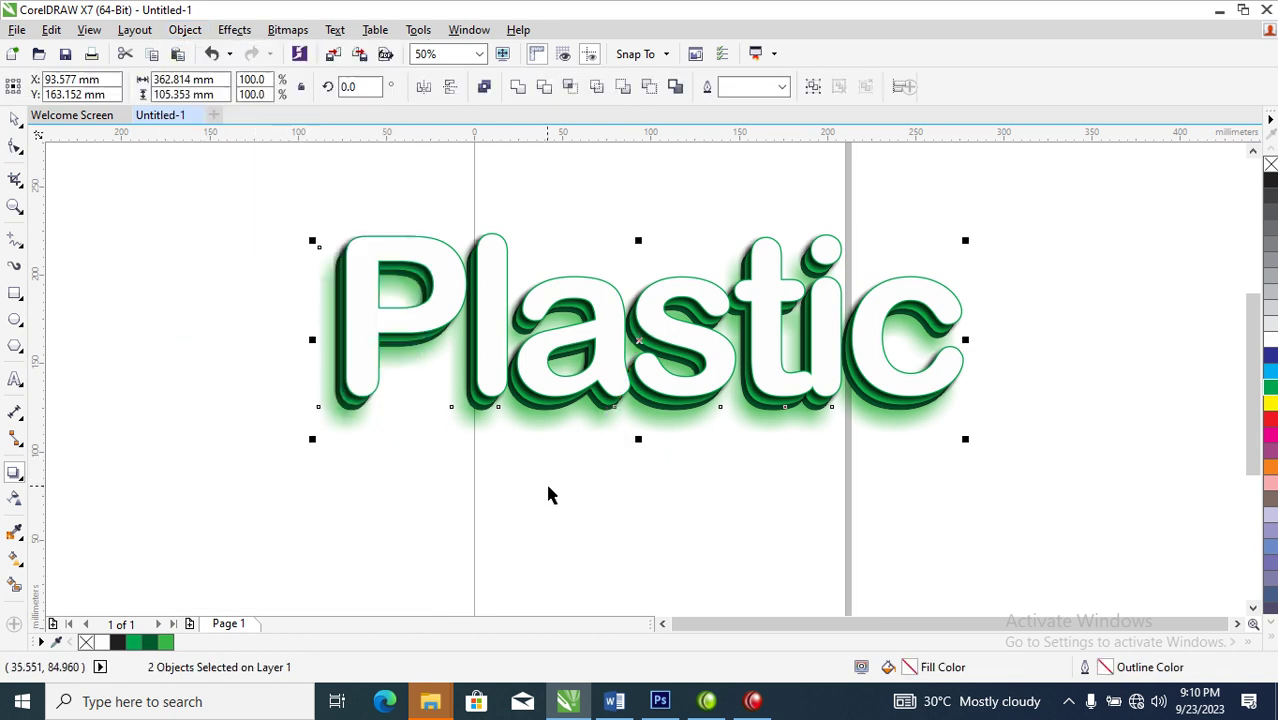
left_click(1013, 484)
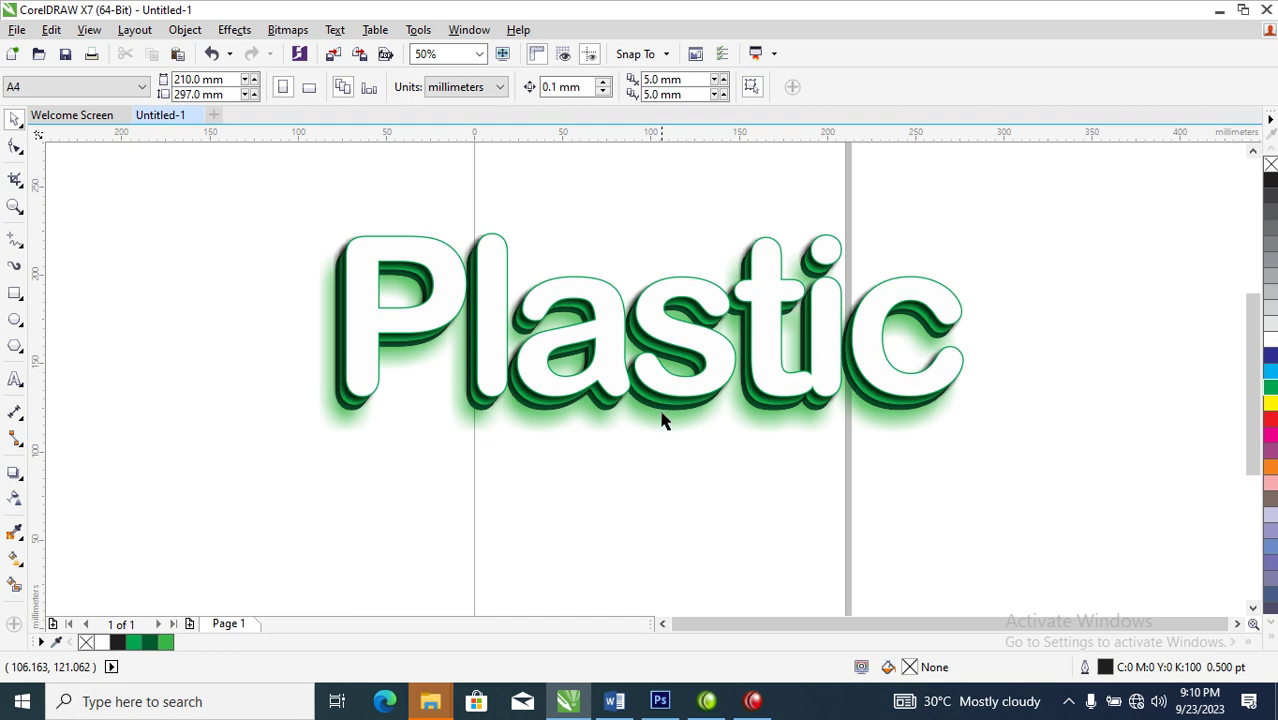
Step: Add a black drop shadow to the lower left of the dark green back text with feathering 60, and break the shadow group apart
left_click(651, 412)
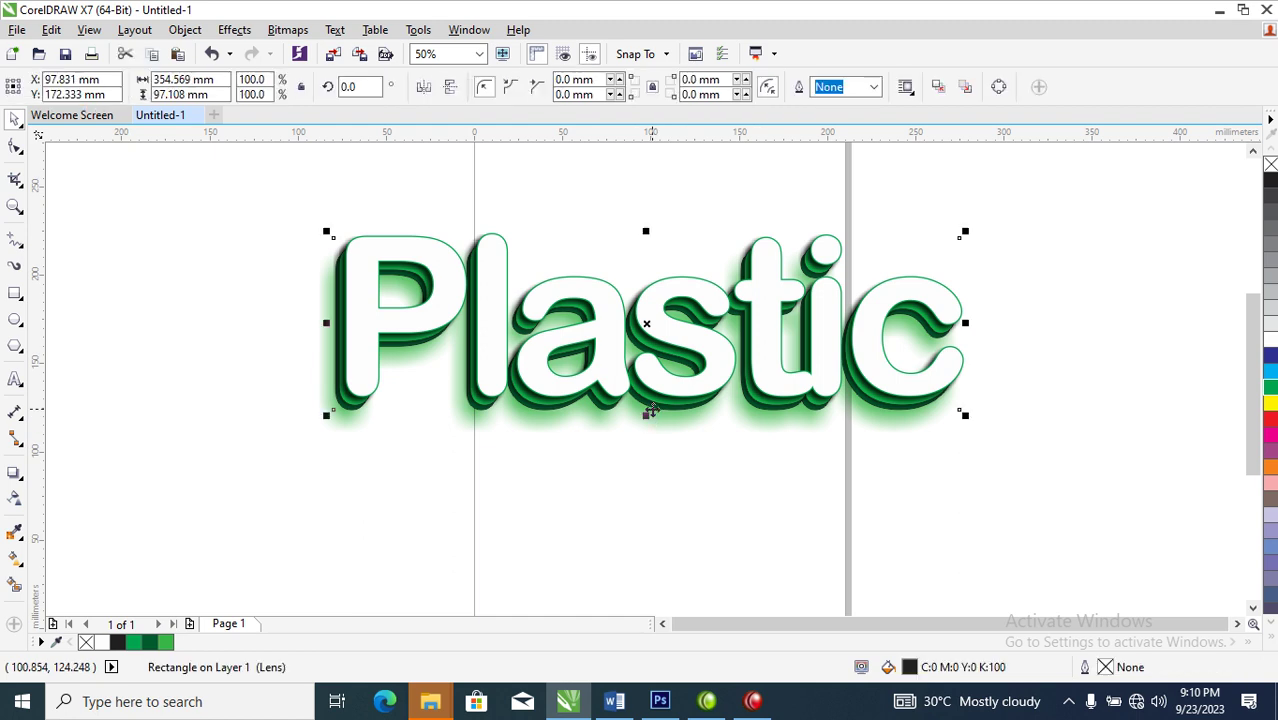
left_click(653, 413)
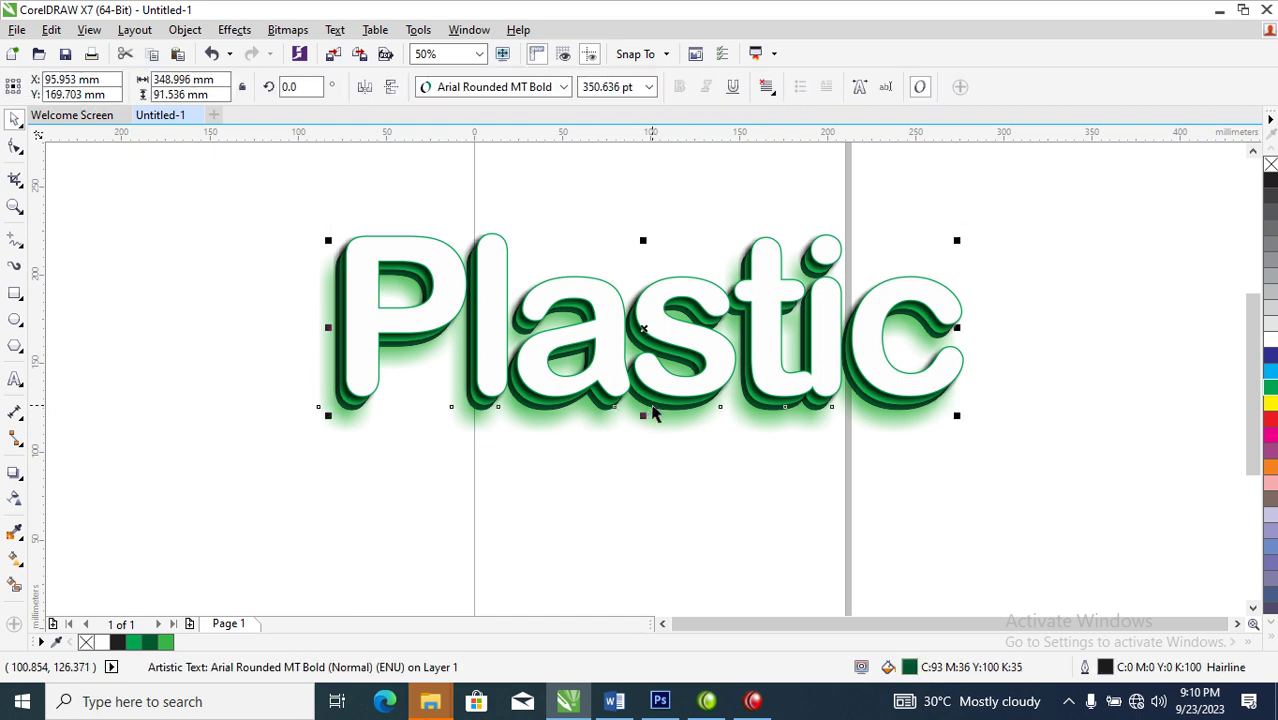
left_click(14, 473)
left_click_drag(643, 328, 586, 417)
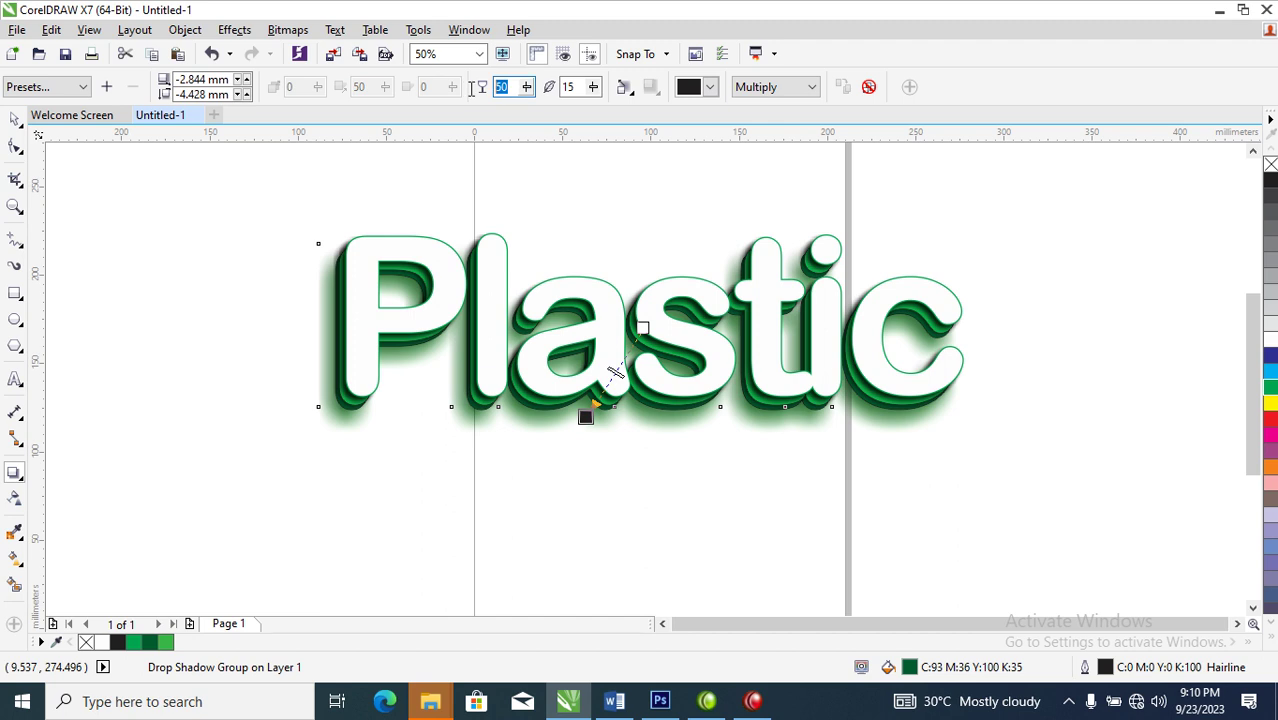
double_click(568, 88)
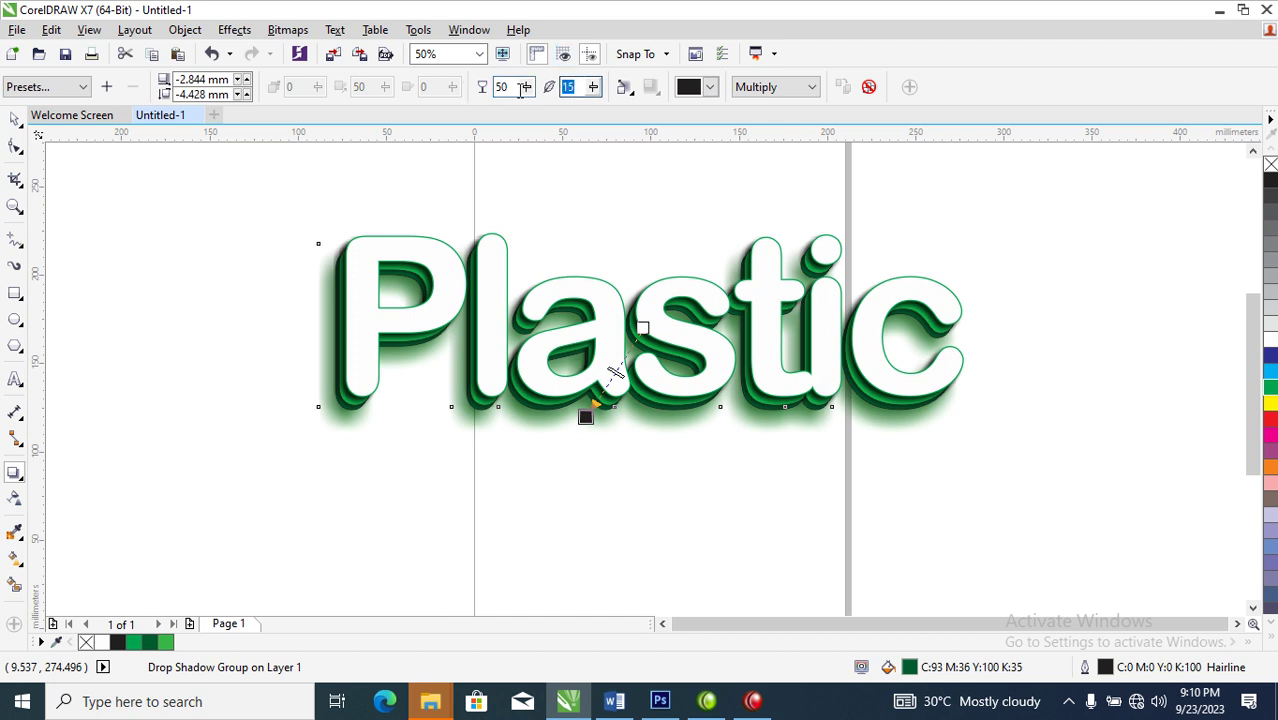
type("60")
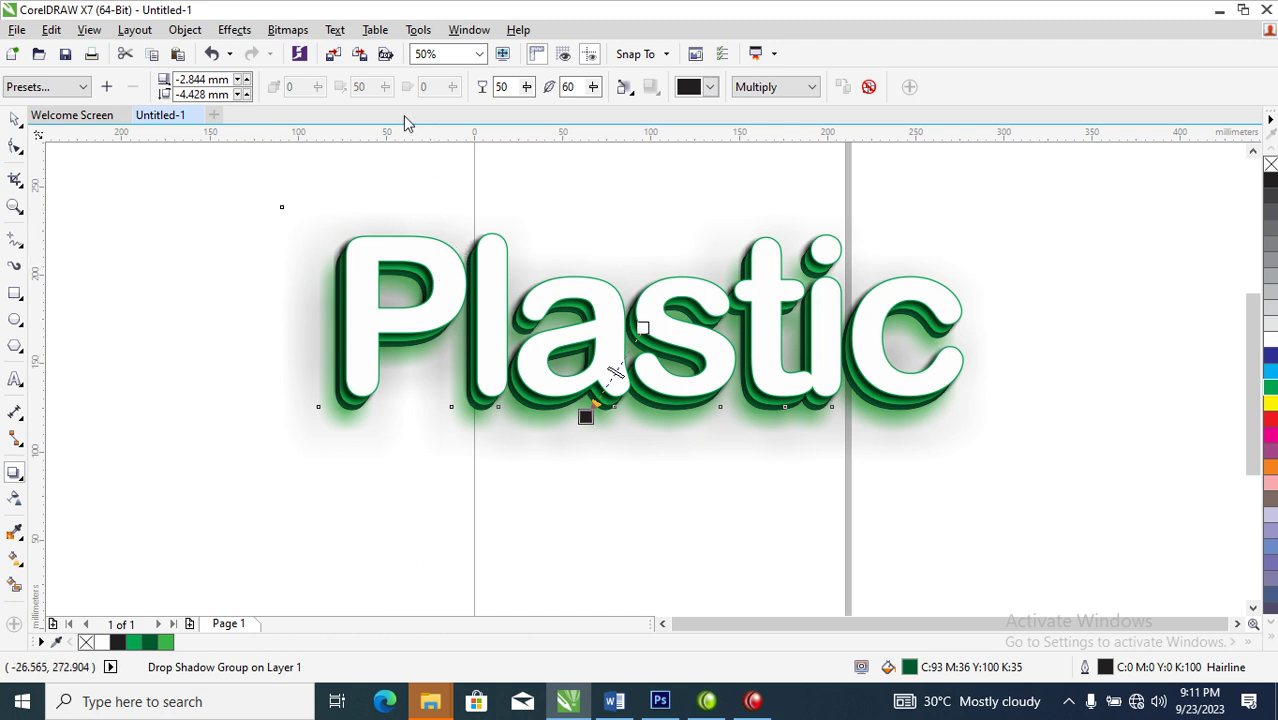
left_click(185, 30)
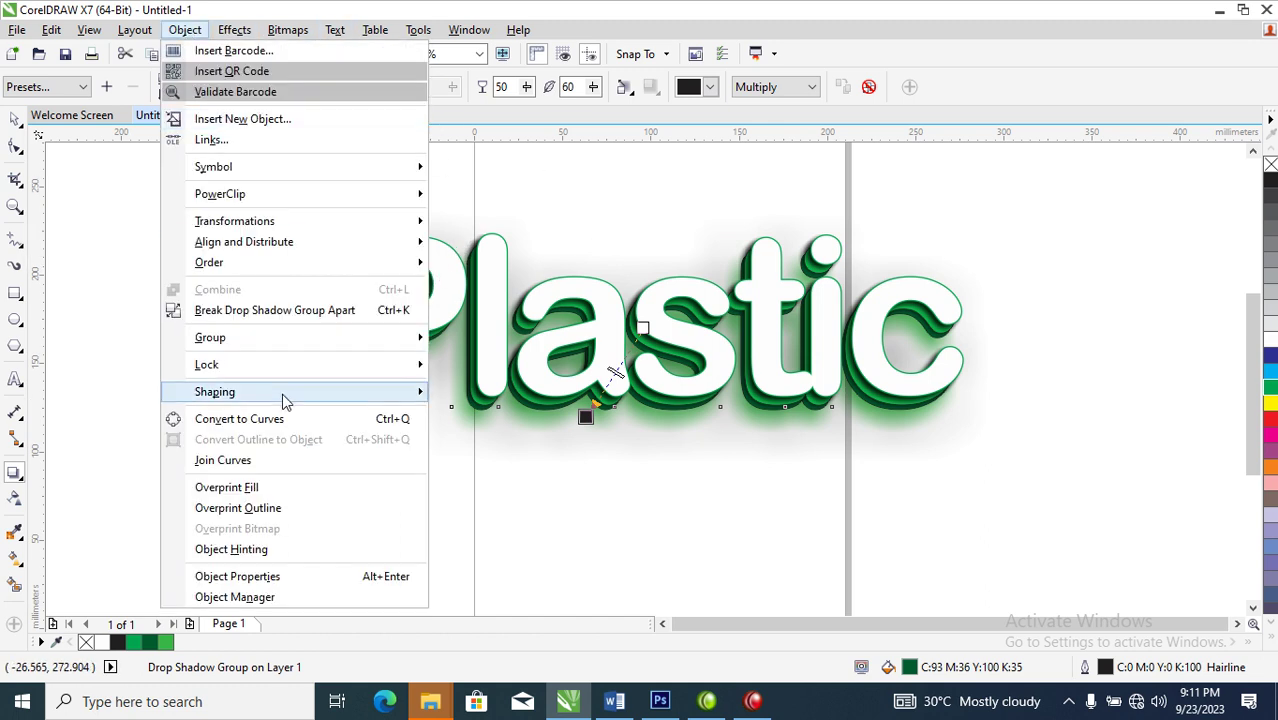
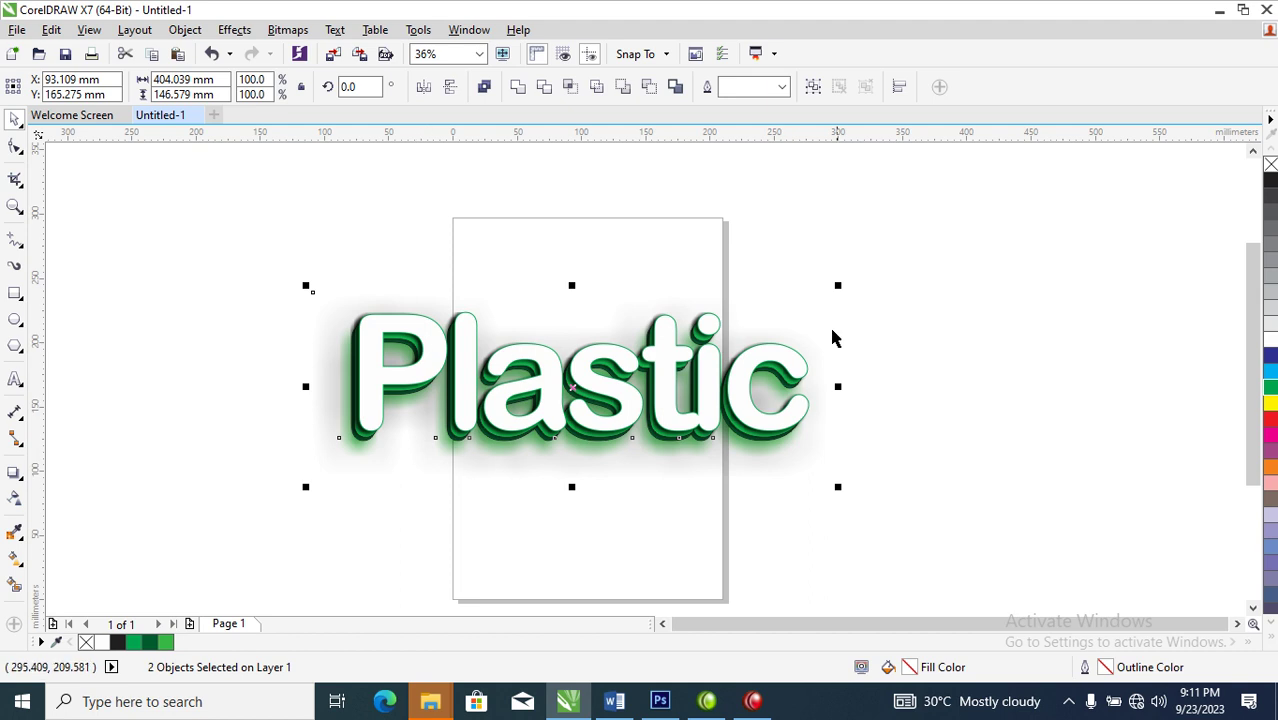
Step: Select all the text layers and shadows and convert them to a single 300 dpi CMYK bitmap
left_click_drag(995, 206, 120, 580)
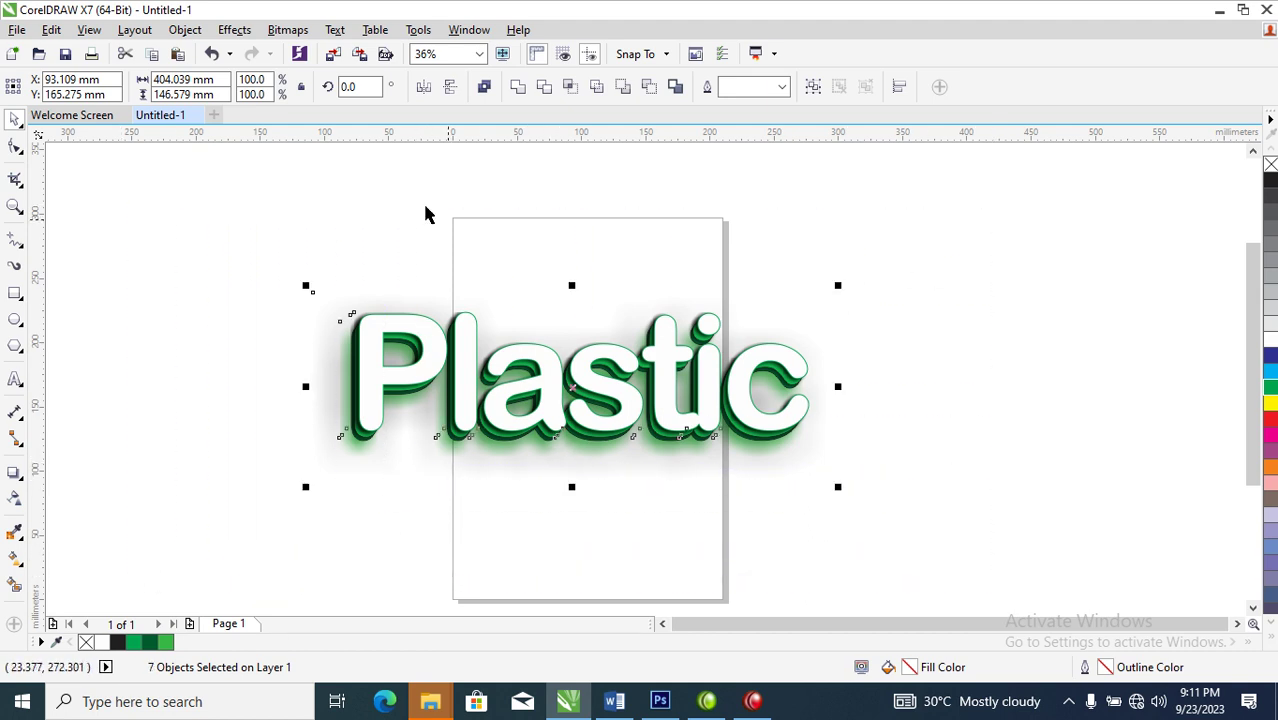
left_click(186, 30)
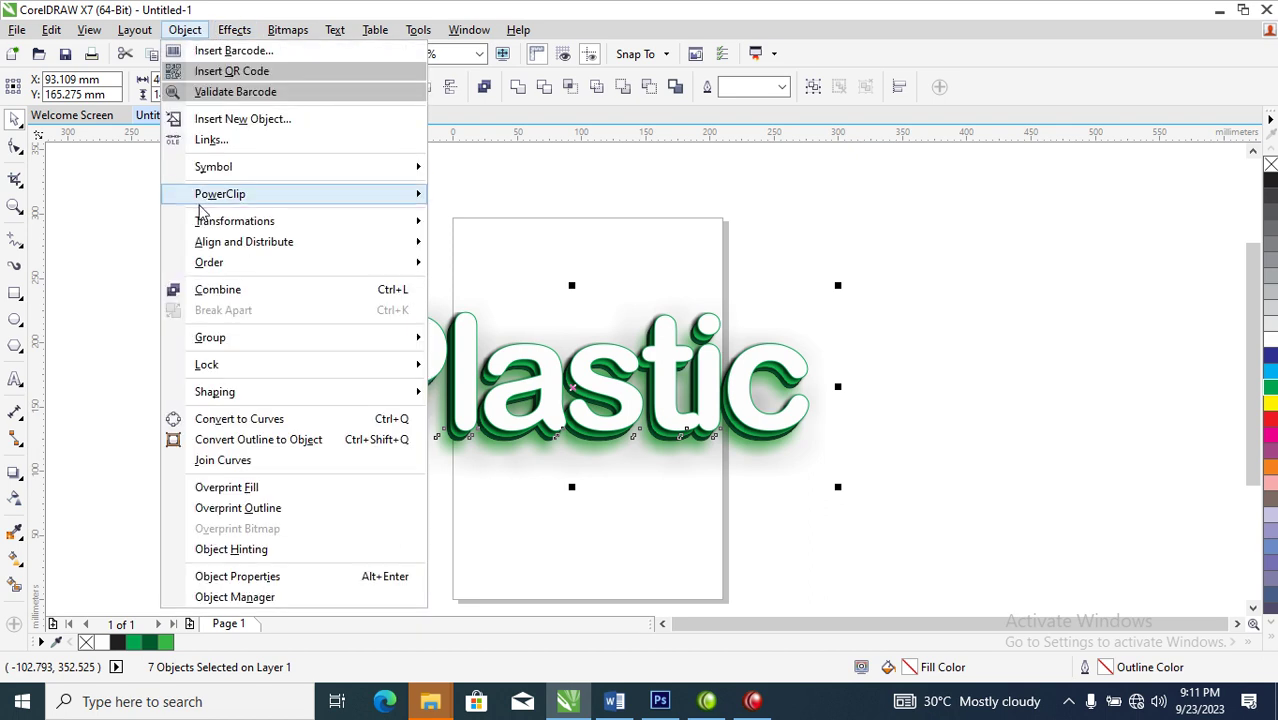
mouse_move(285, 30)
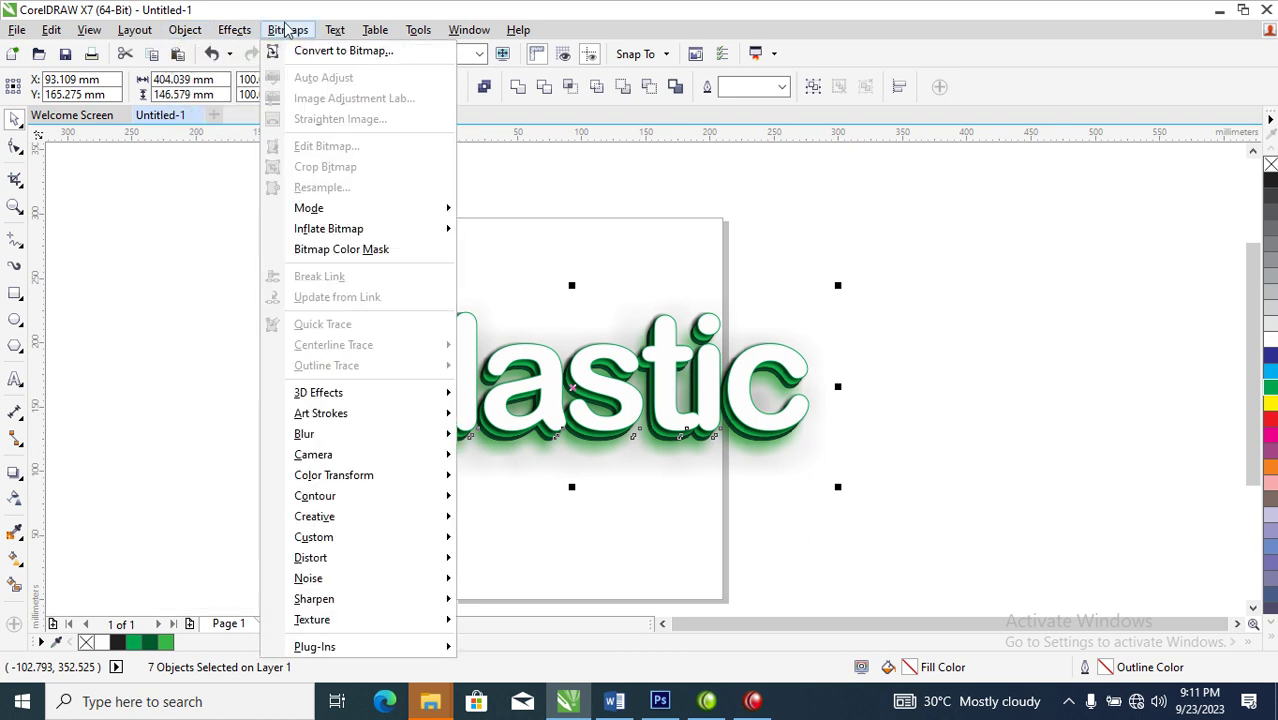
left_click(335, 51)
left_click(584, 449)
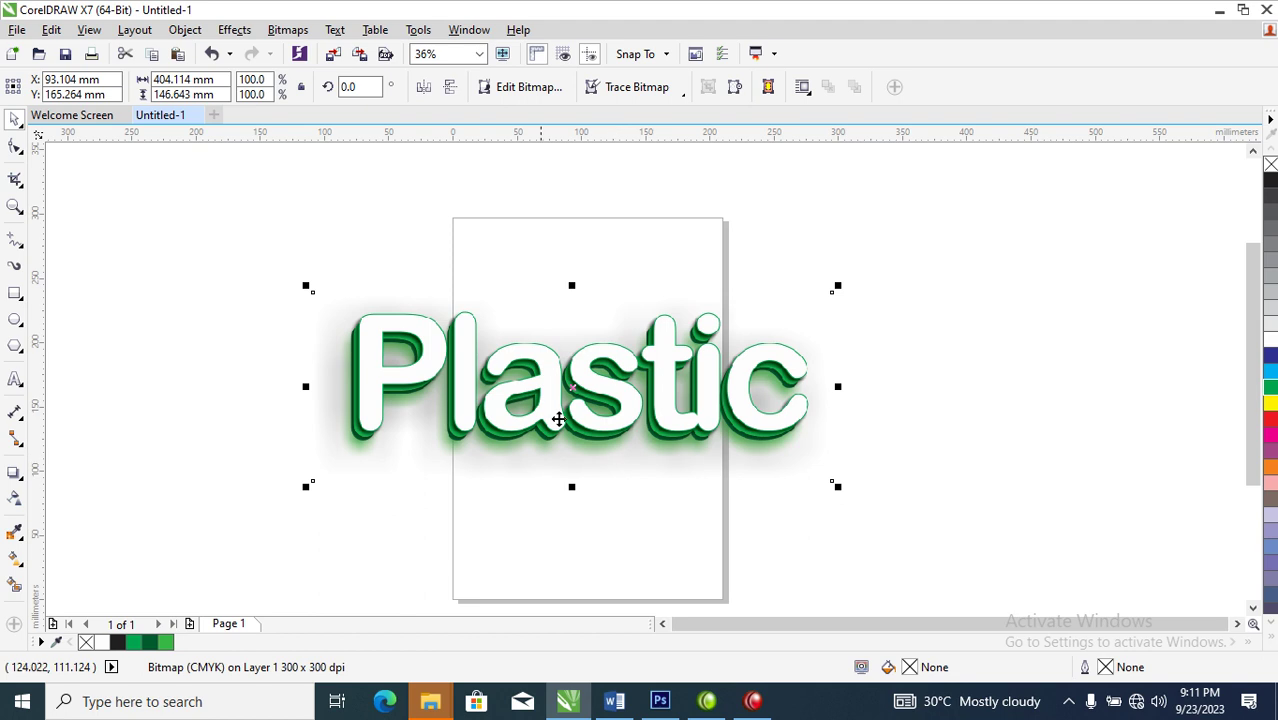
Step: Adjust the Plastic bitmap's tone curve with two added points at about 156, 104 and 197, 125, and apply it
left_click(230, 28)
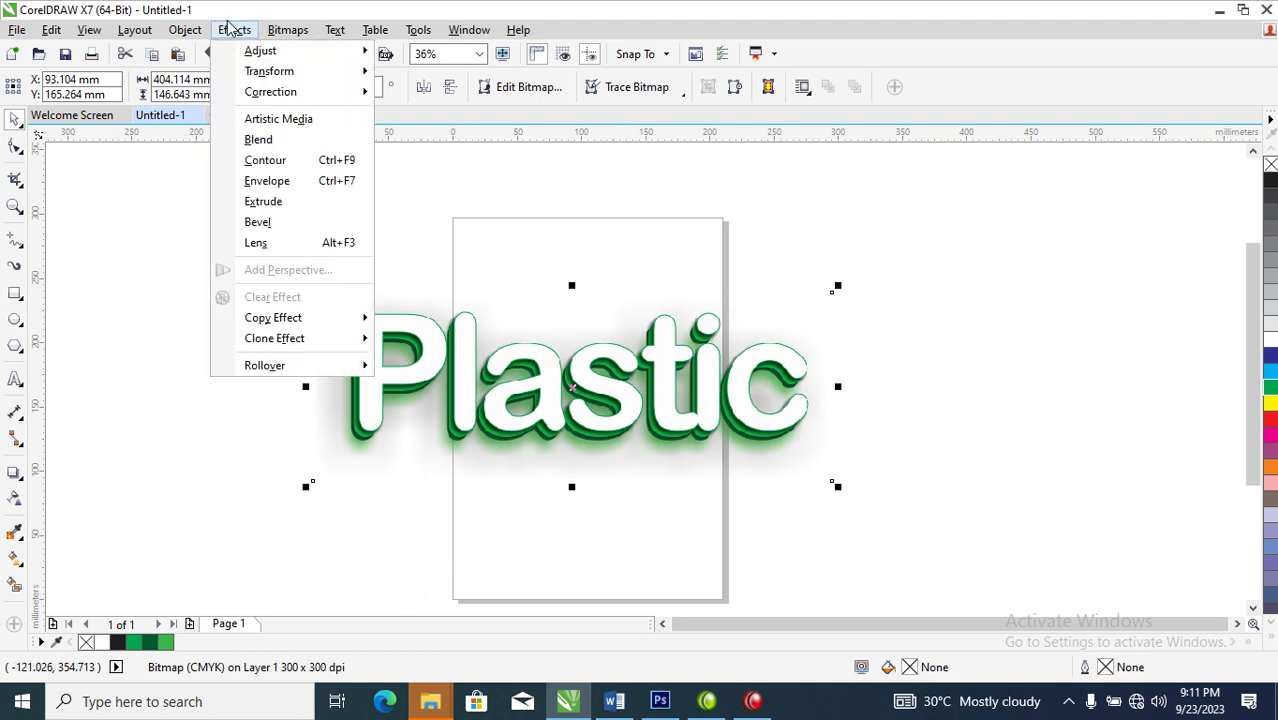
mouse_move(268, 60)
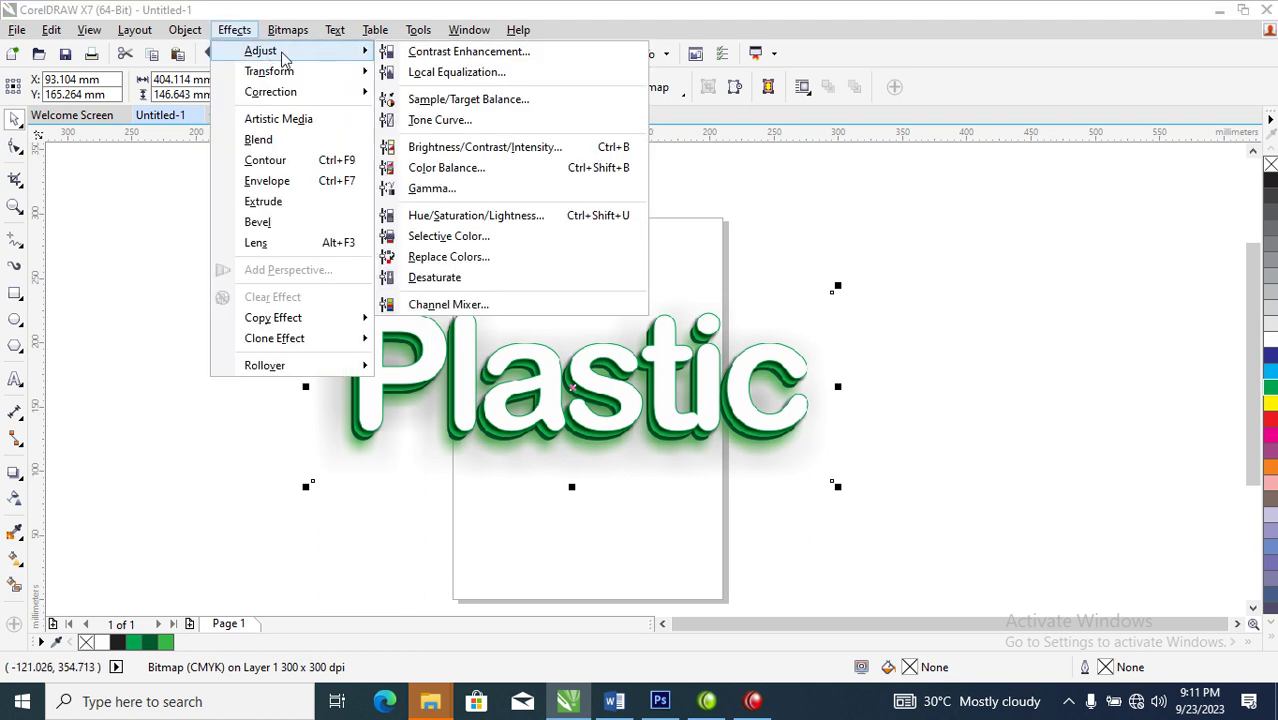
left_click(446, 121)
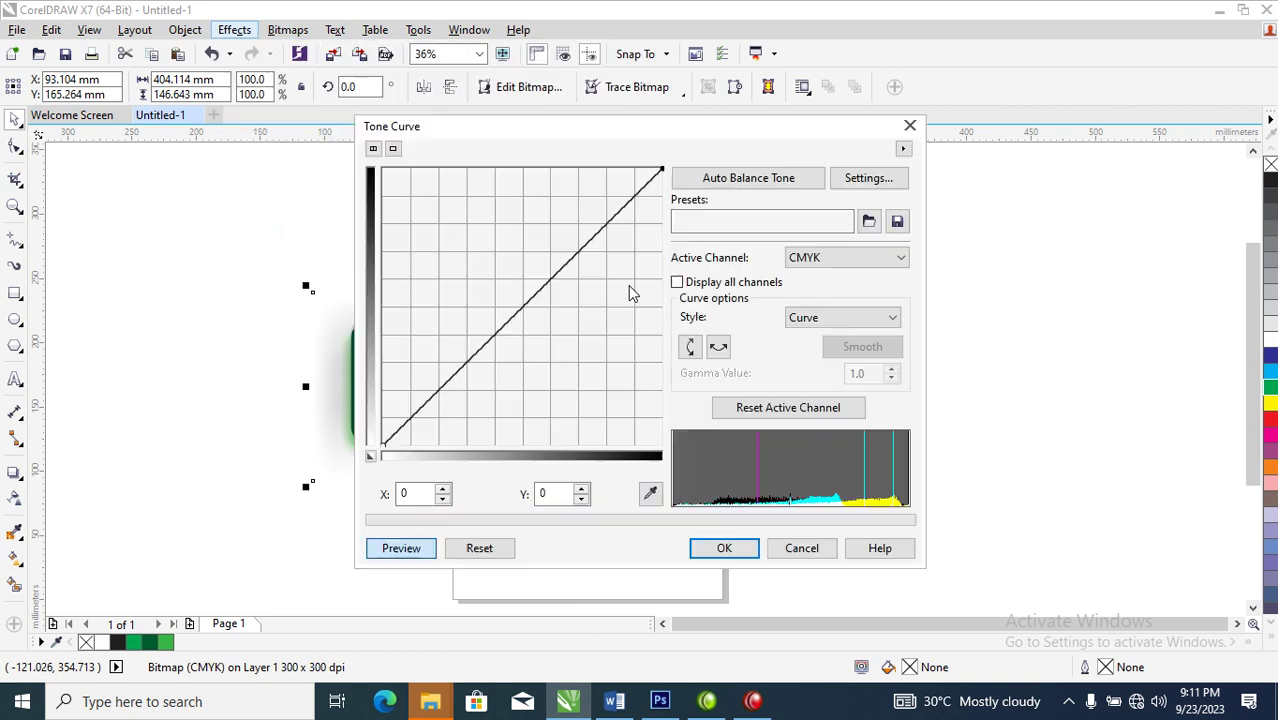
left_click_drag(519, 133, 990, 34)
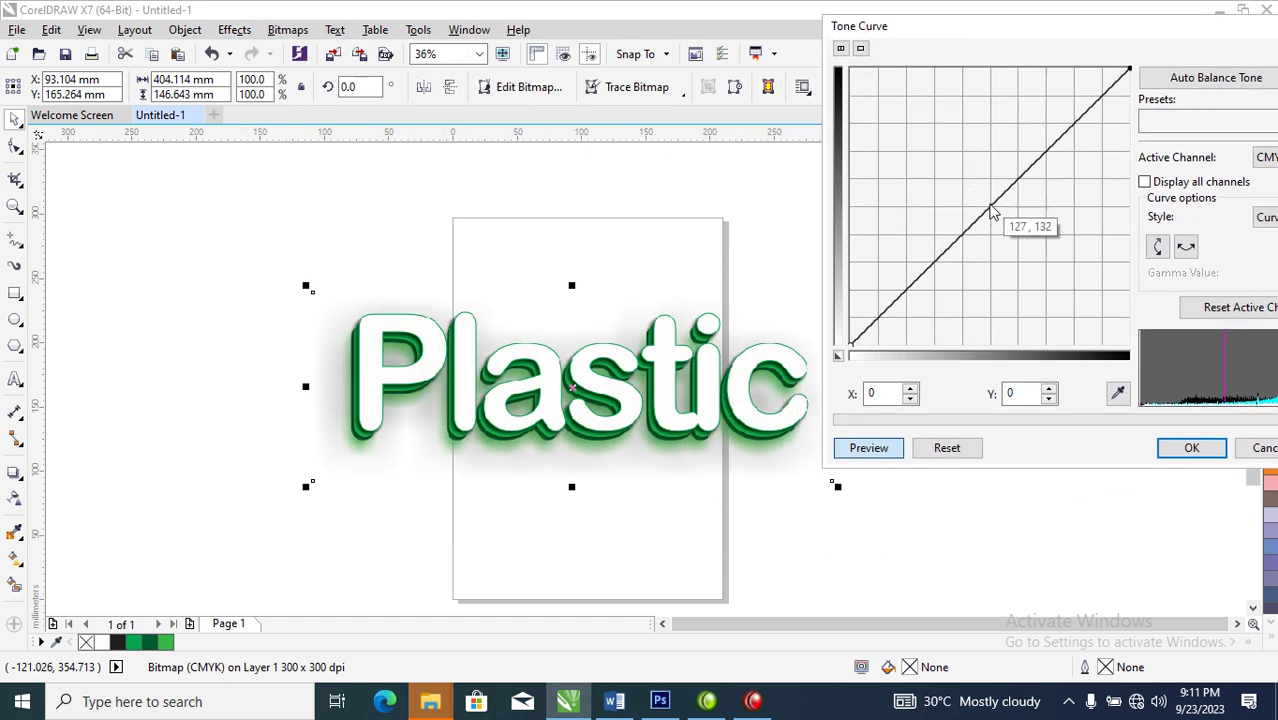
left_click_drag(1012, 213, 1022, 234)
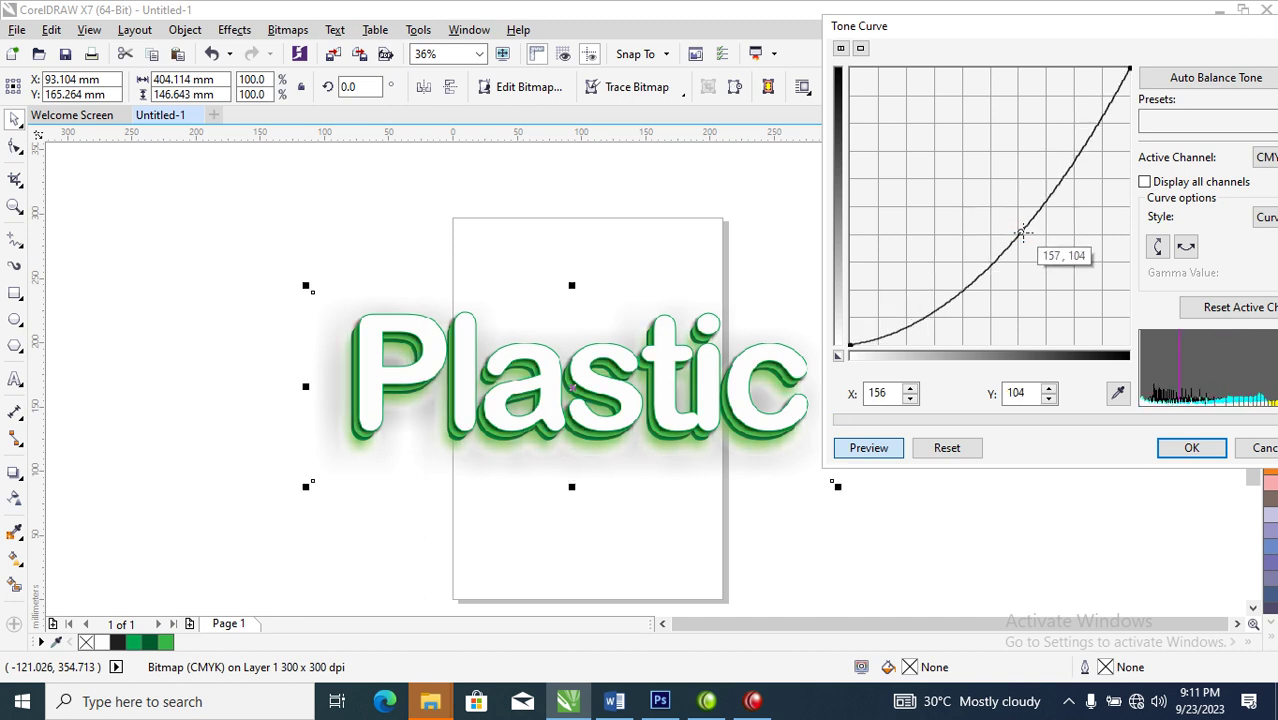
left_click_drag(1036, 196, 1066, 209)
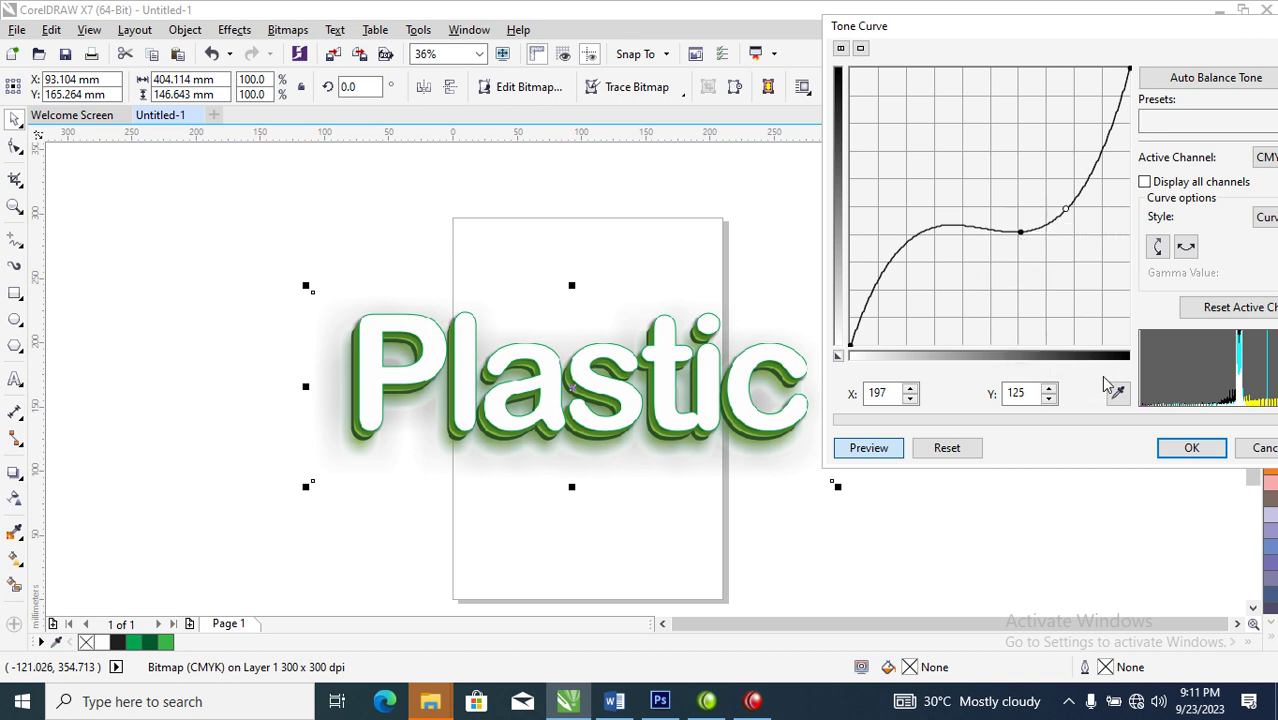
left_click(1195, 448)
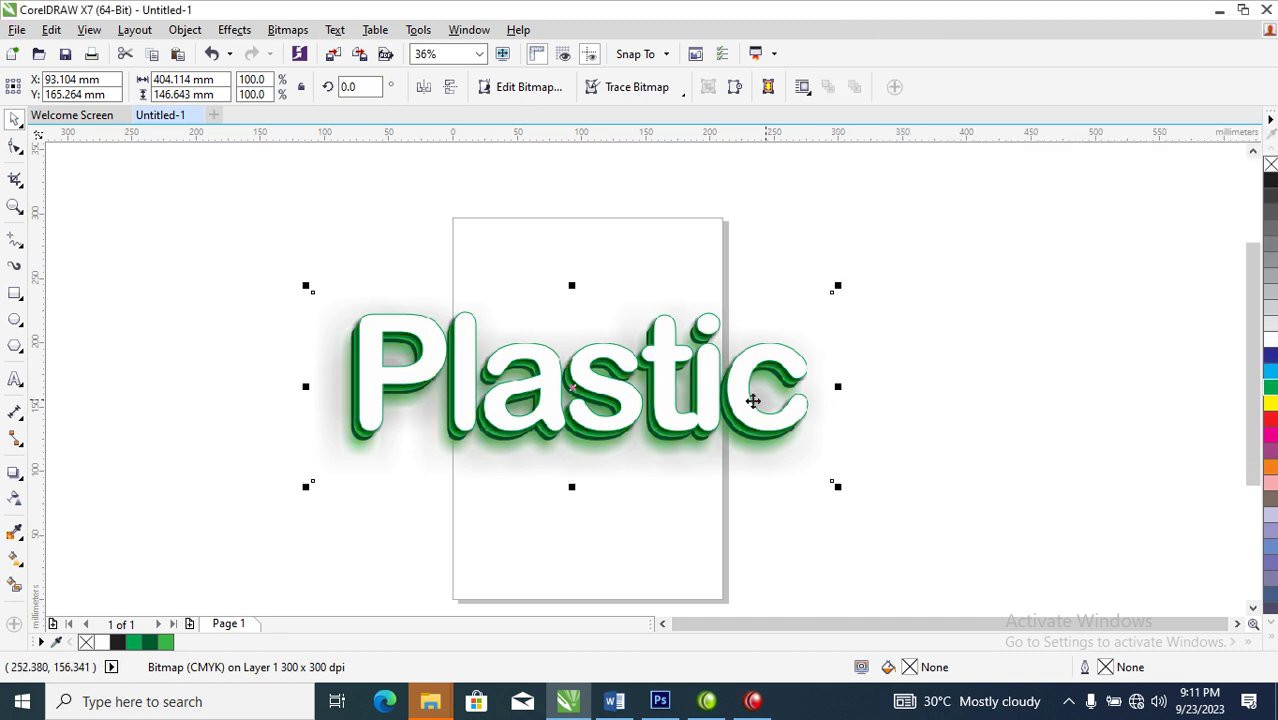
Step: Duplicate the Plastic bitmap slightly upward, align the copy exactly over the original, and leave the top copy selected
key("z")
left_click_drag(251, 237, 959, 578)
left_click_drag(825, 403, 825, 365)
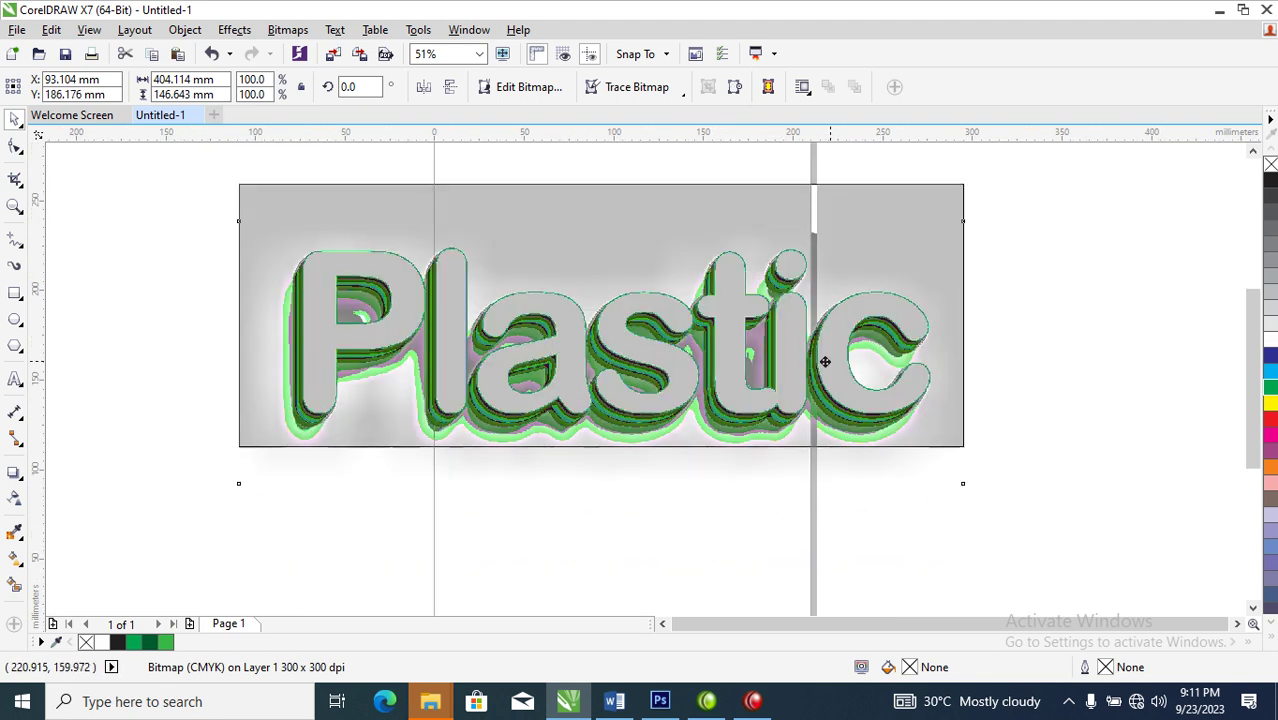
left_click(869, 456)
left_click(855, 377)
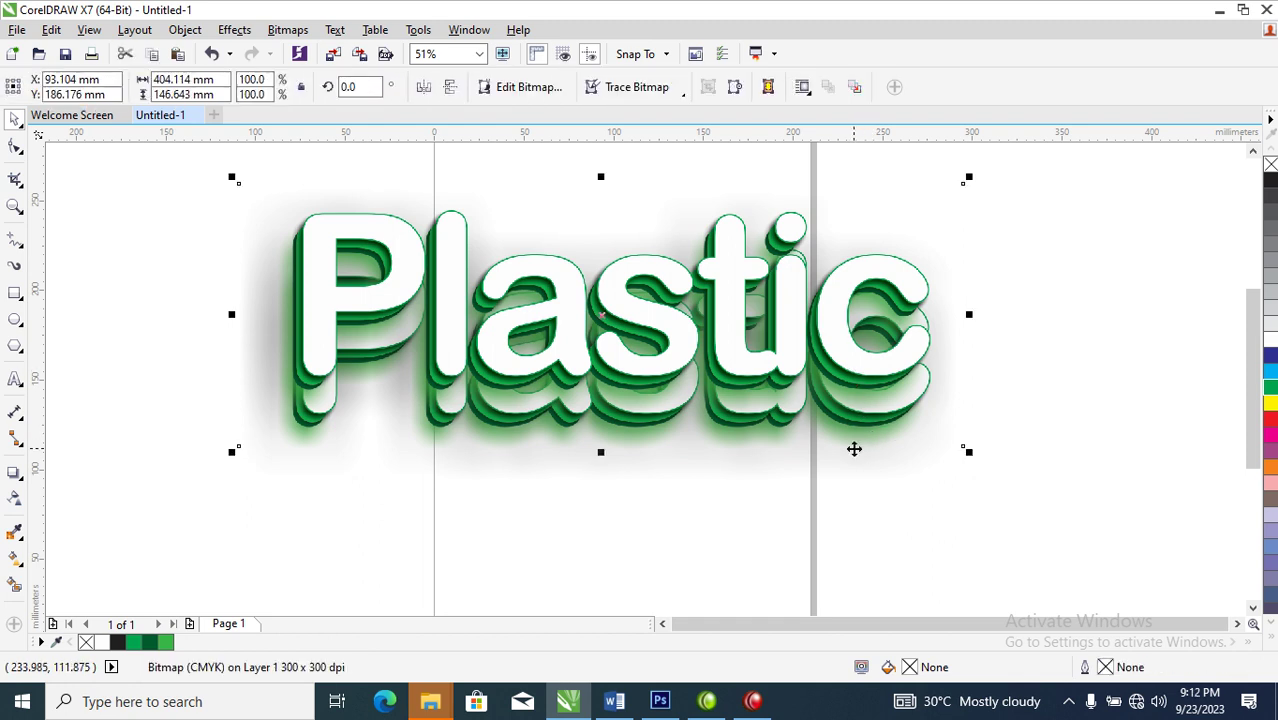
left_click(872, 397, "shift")
key("c")
left_click(1002, 340)
left_click(845, 418)
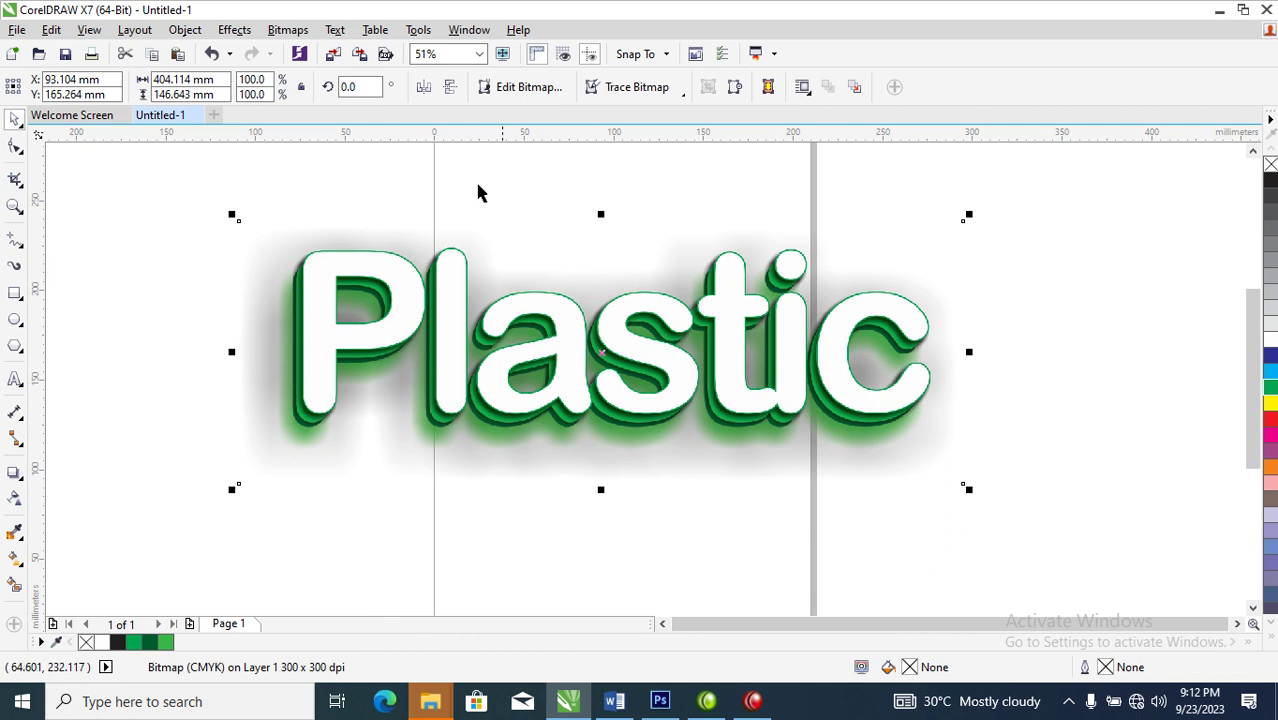
Step: Darken the top bitmap copy with a raised tone curve point at 78, 171
left_click(288, 30)
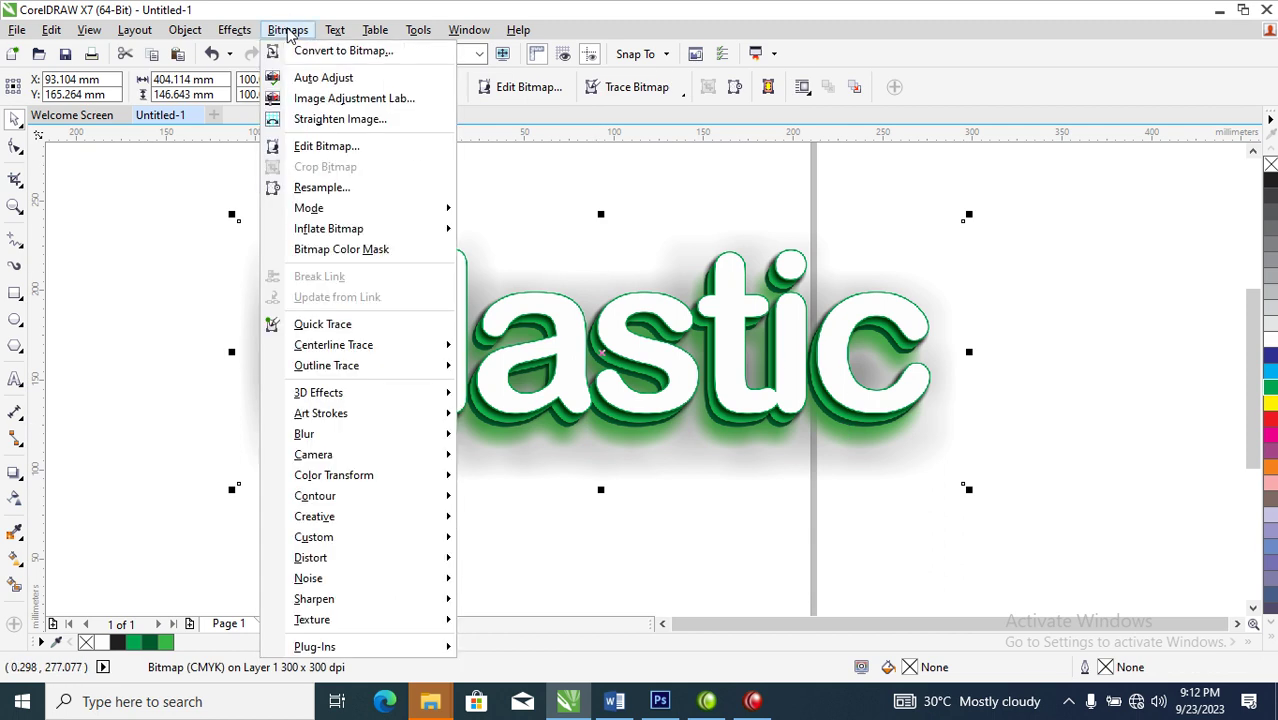
left_click(230, 30)
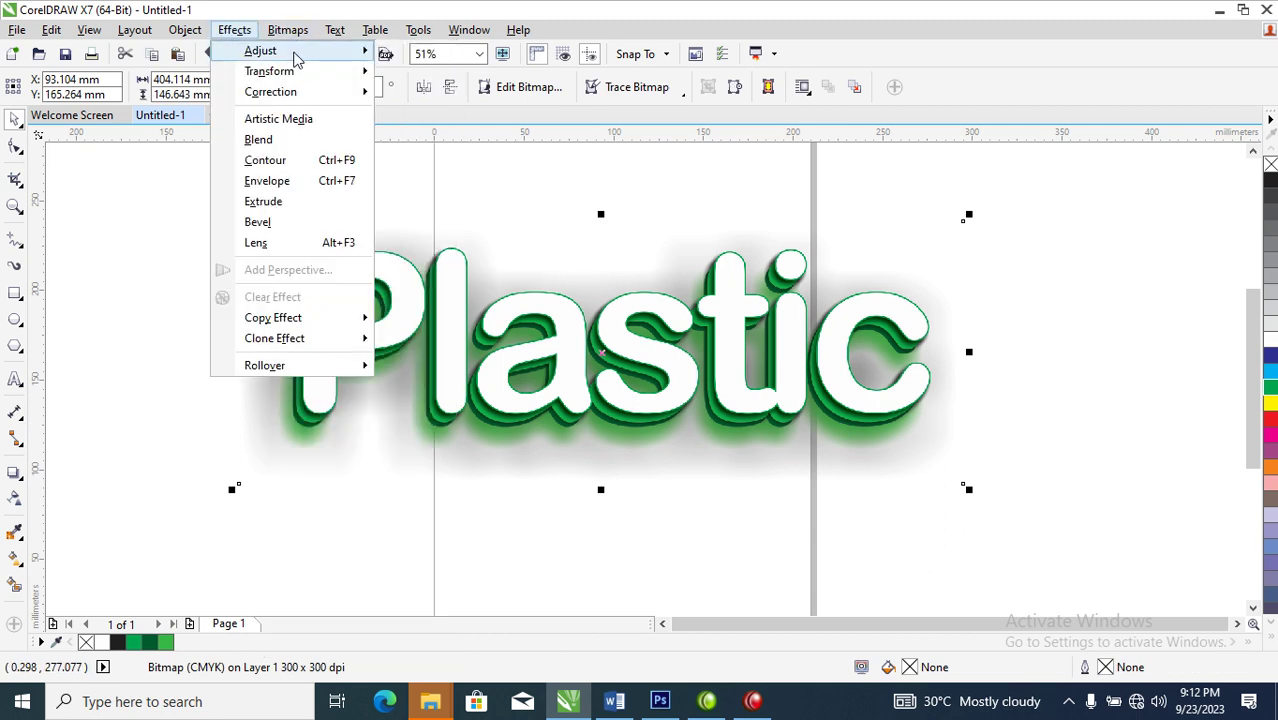
mouse_move(291, 58)
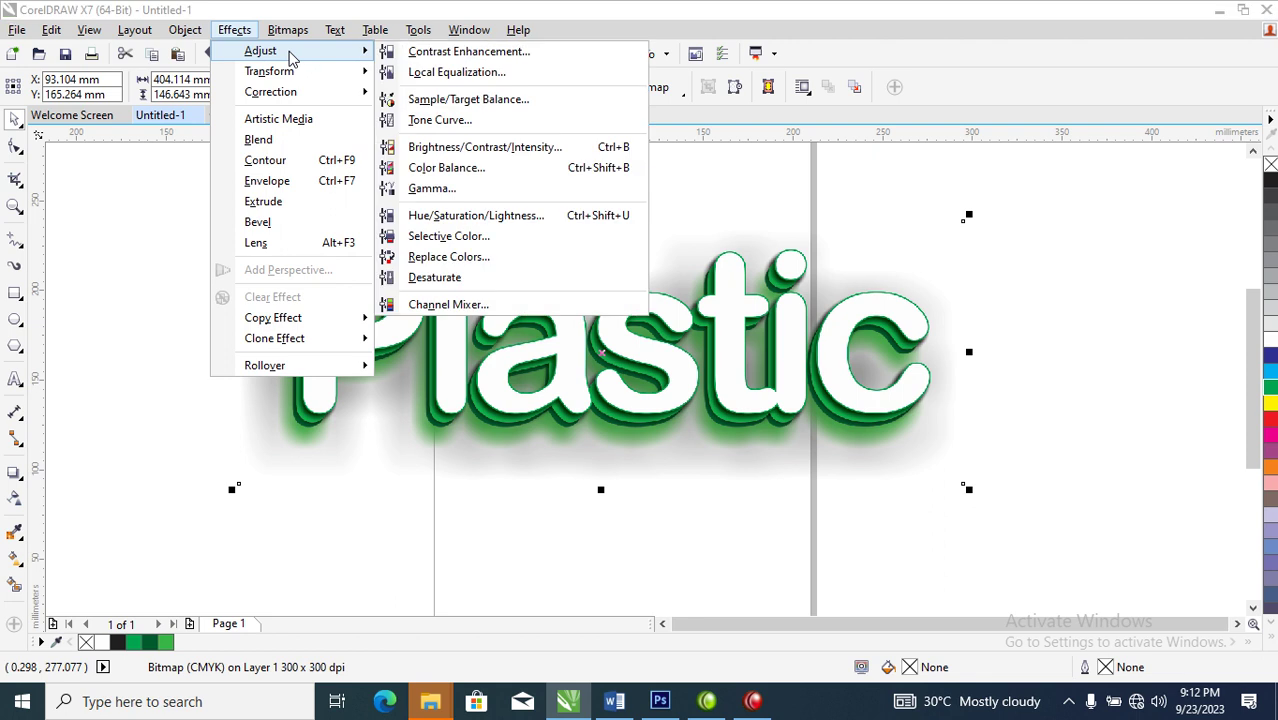
left_click(459, 124)
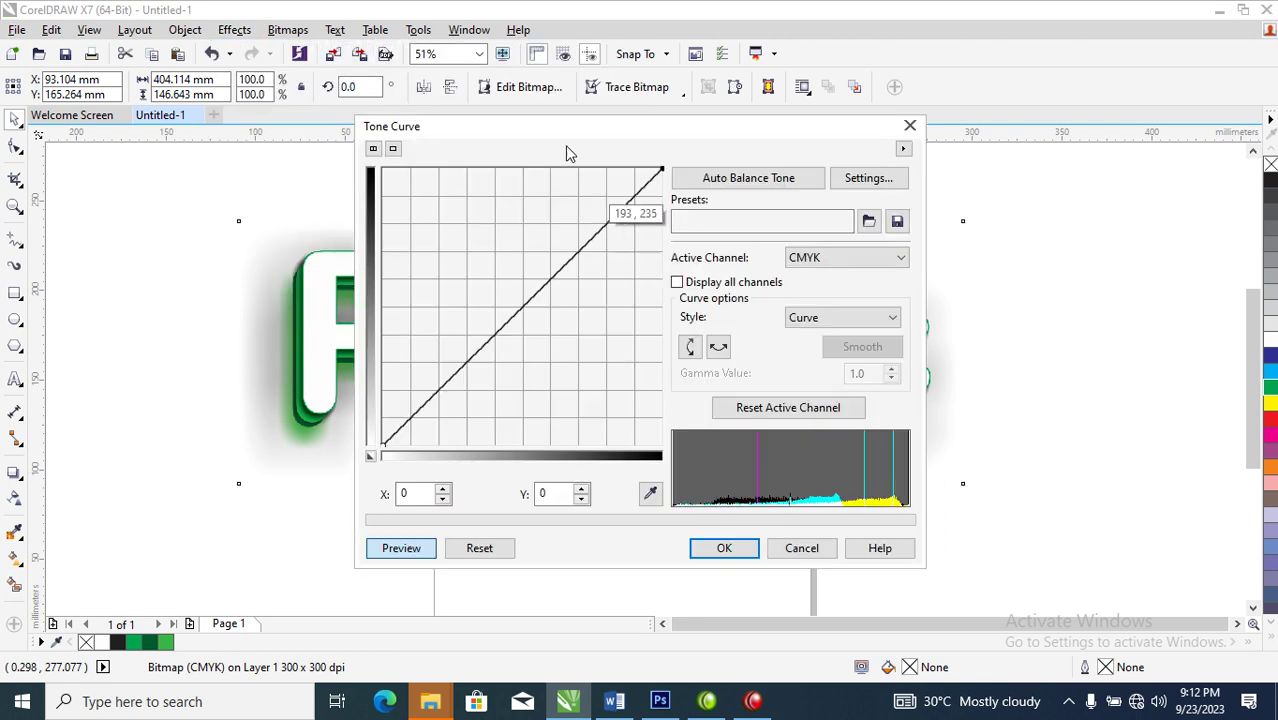
left_click_drag(537, 130, 1015, 75)
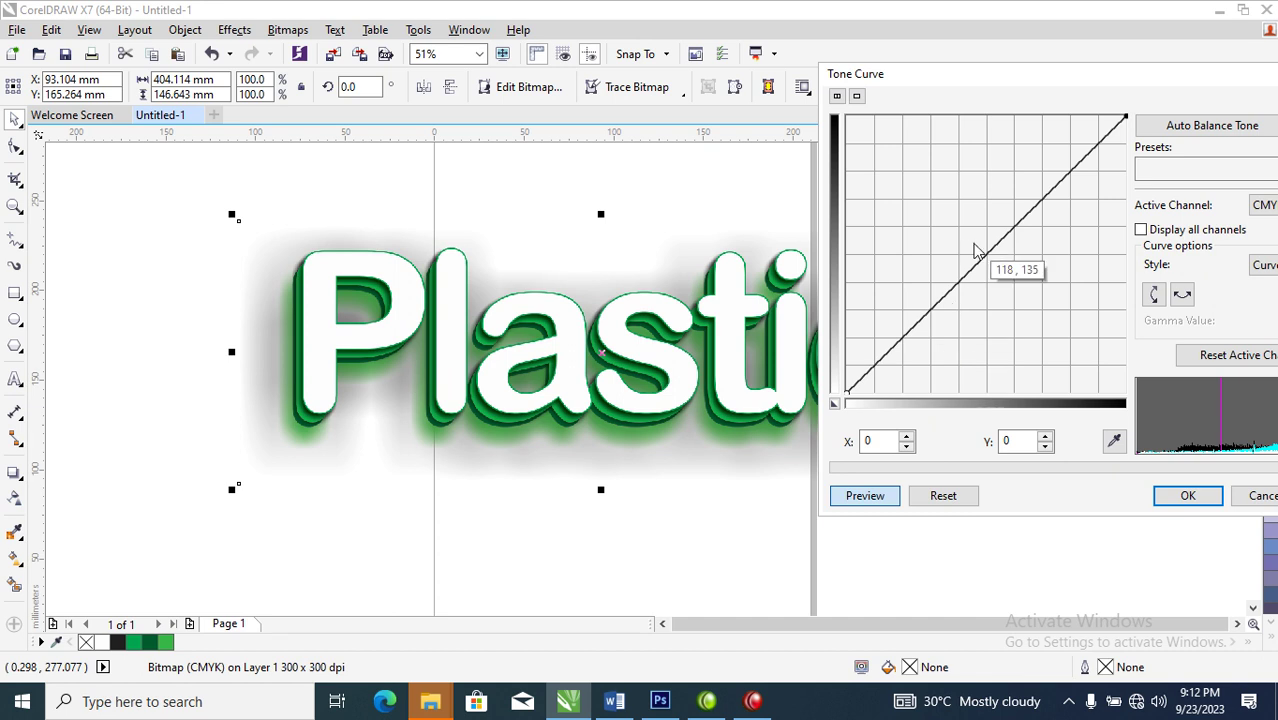
left_click_drag(984, 256, 931, 207)
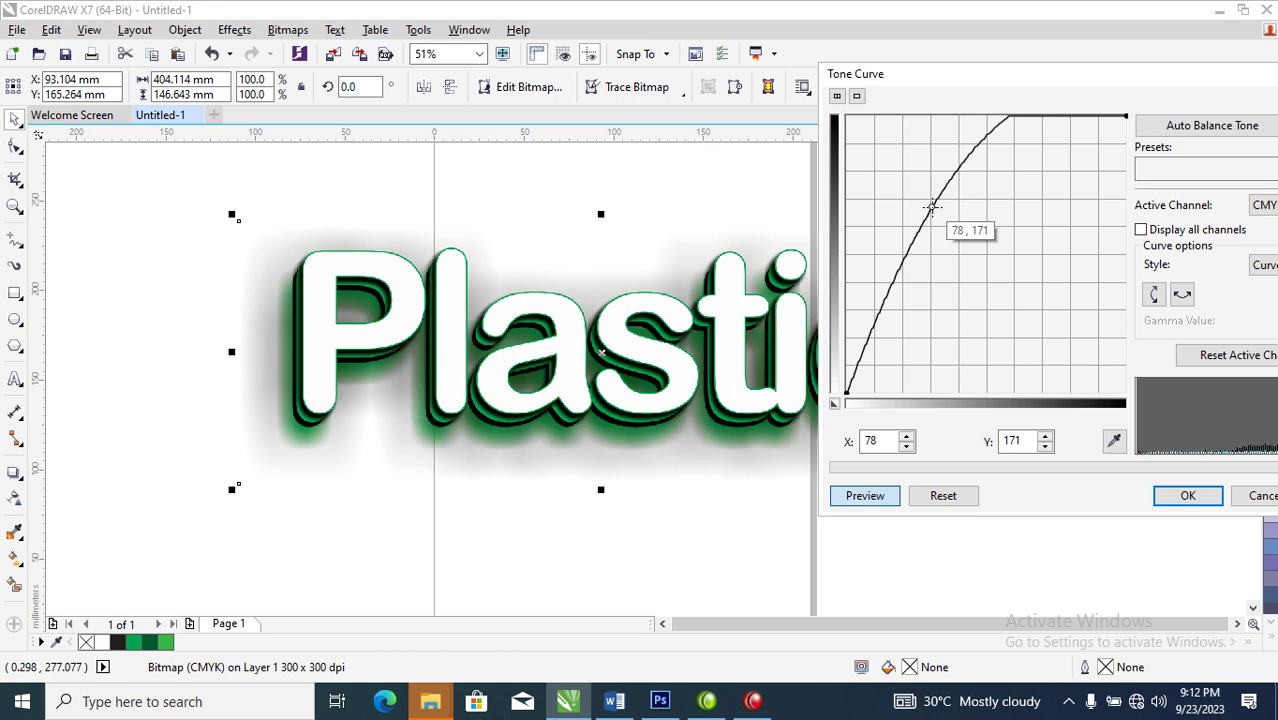
left_click(1187, 495)
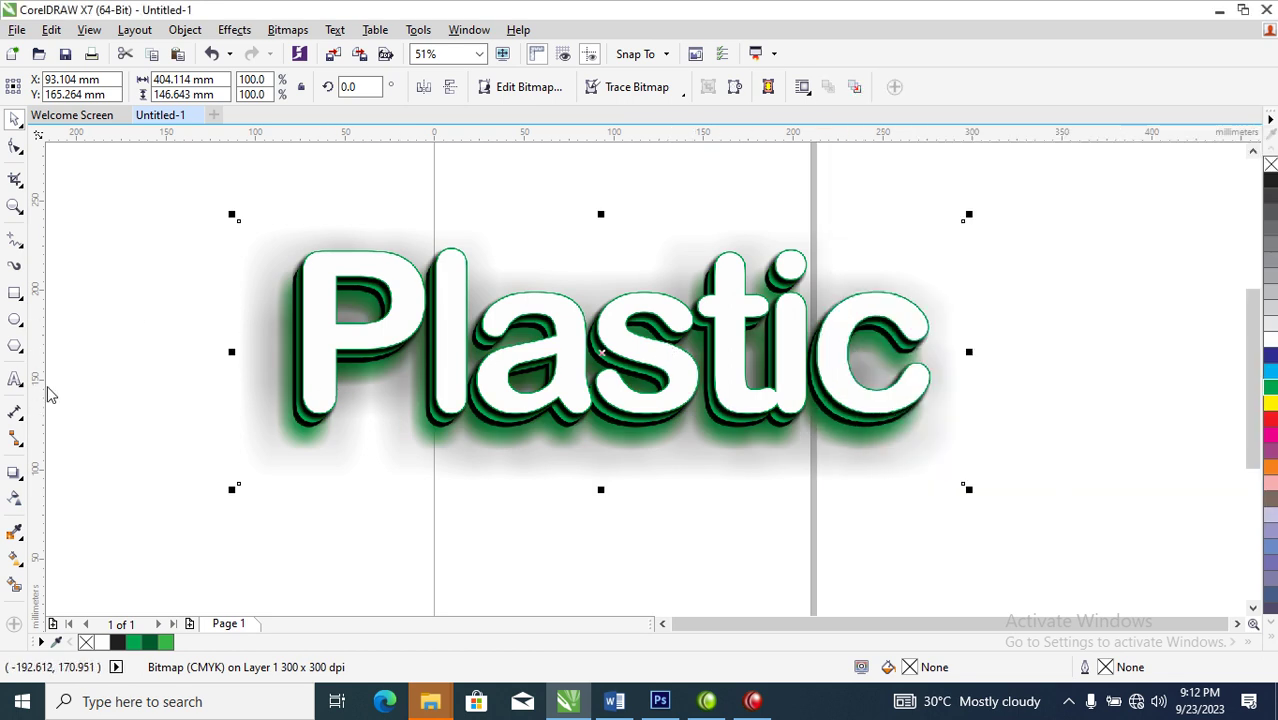
Step: Apply a linear transparency to the darkened copy, running downward from above the letter "a" to its lower right
left_click(14, 503)
left_click_drag(529, 277, 593, 407)
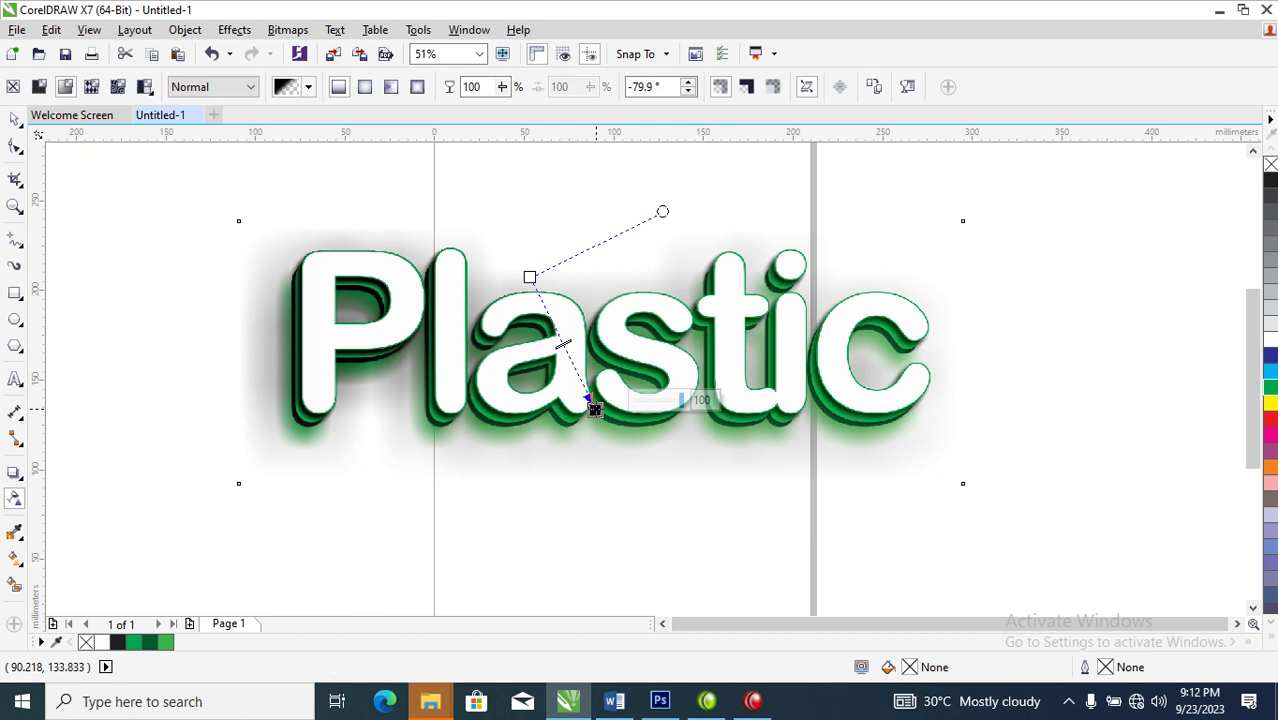
key("space")
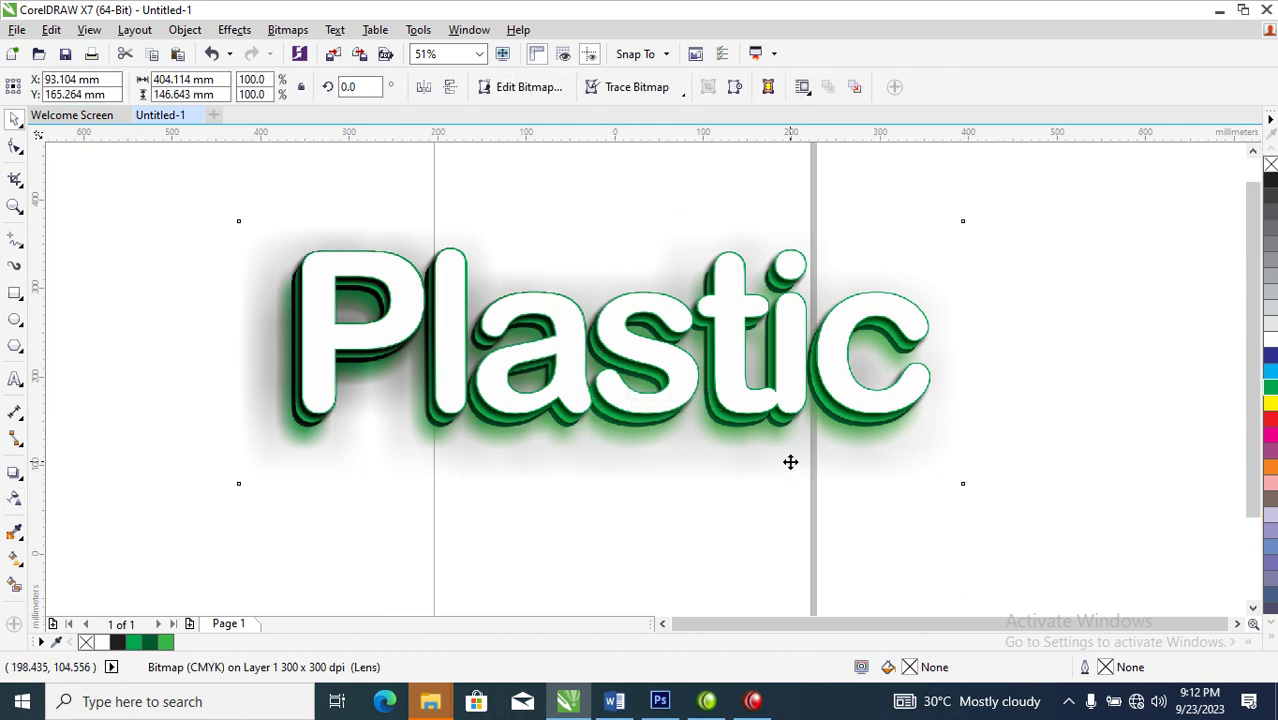
Step: Select both overlapping Plastic bitmaps and group them
scroll(788, 462, "down", 4)
left_click_drag(630, 385, 950, 551)
scroll(965, 525, "up", 2)
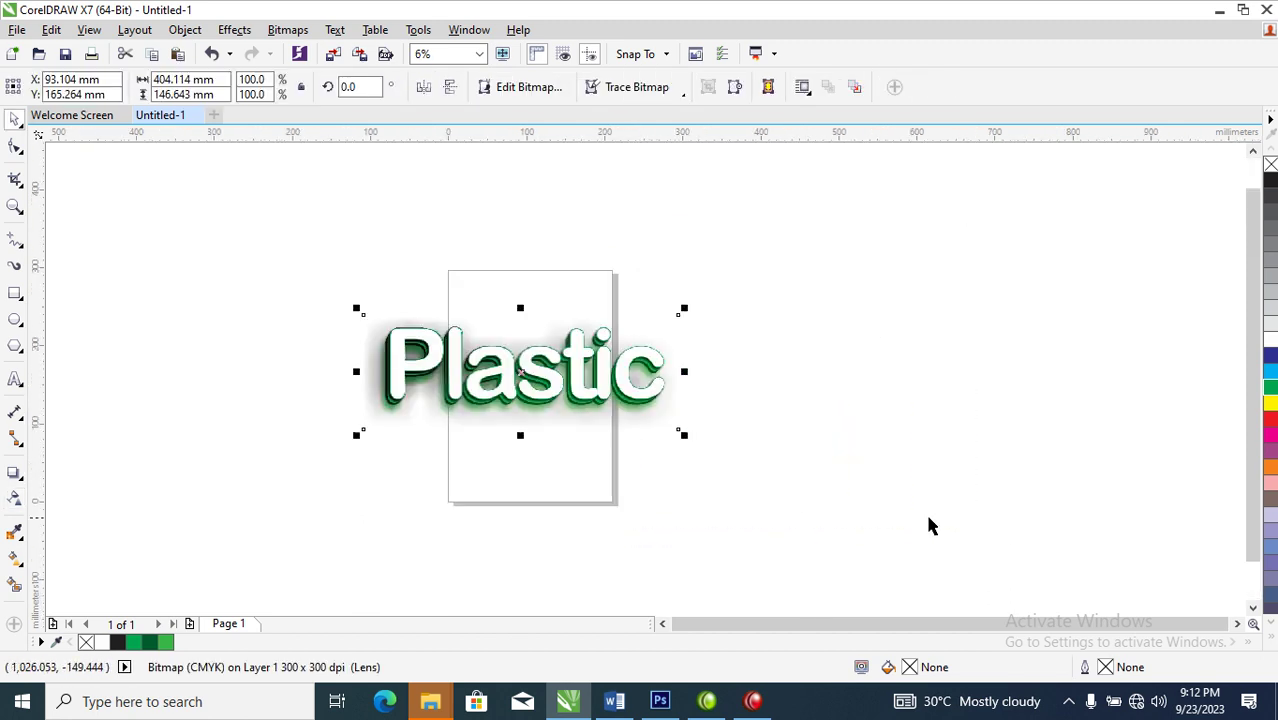
left_click_drag(257, 235, 817, 535)
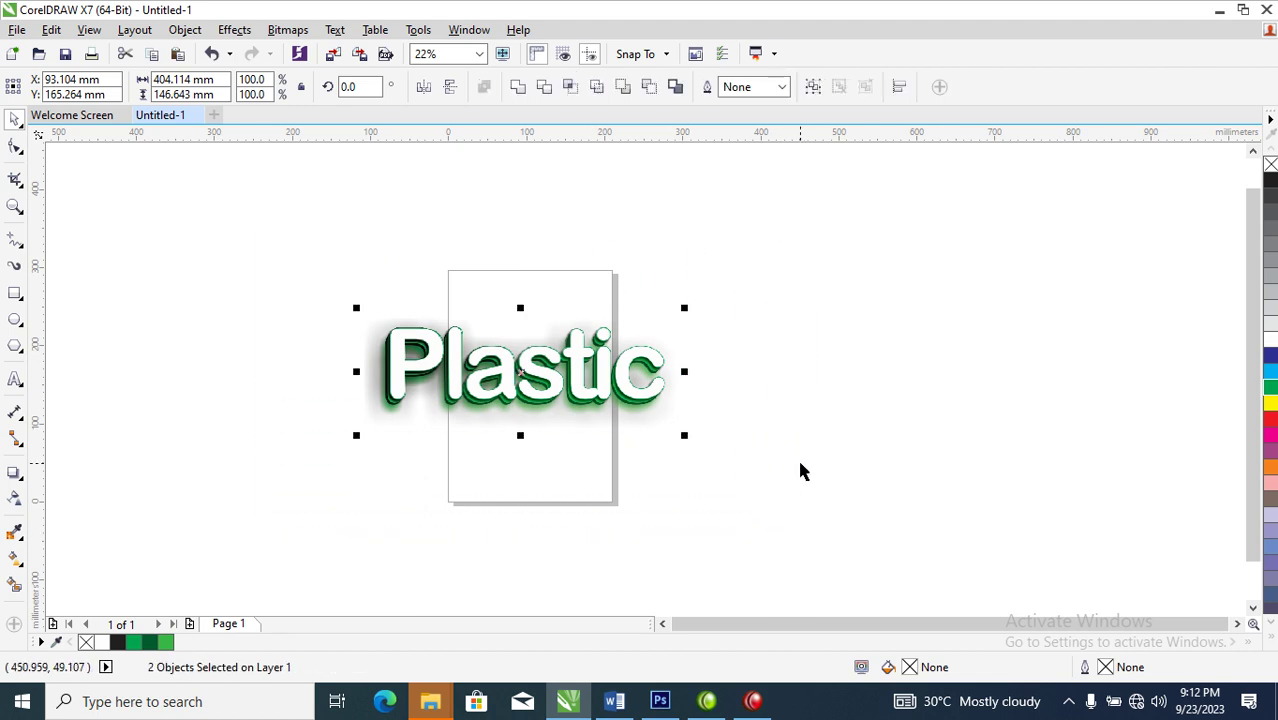
key("ctrl+g")
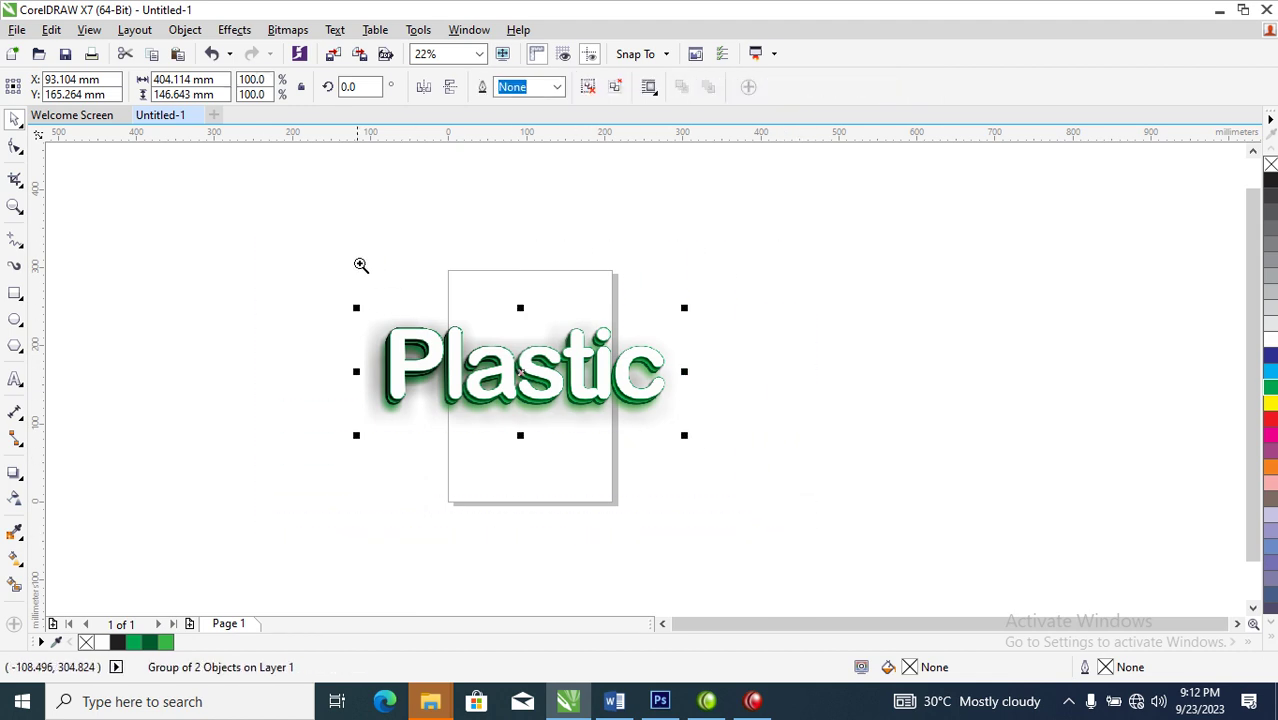
Step: Add a page-sized background rectangle behind the text and widen it from its center to about 513 mm
left_click_drag(328, 287, 893, 591)
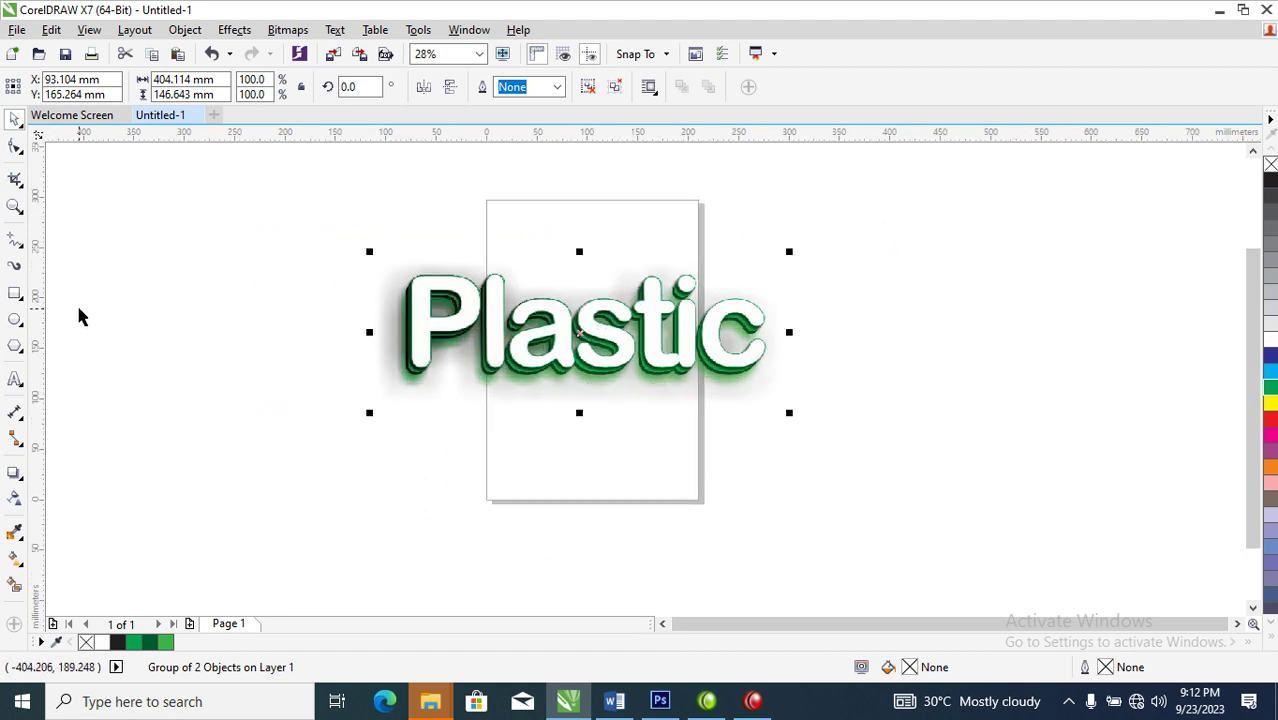
double_click(14, 295)
key("space")
left_click_drag(705, 349, 857, 348)
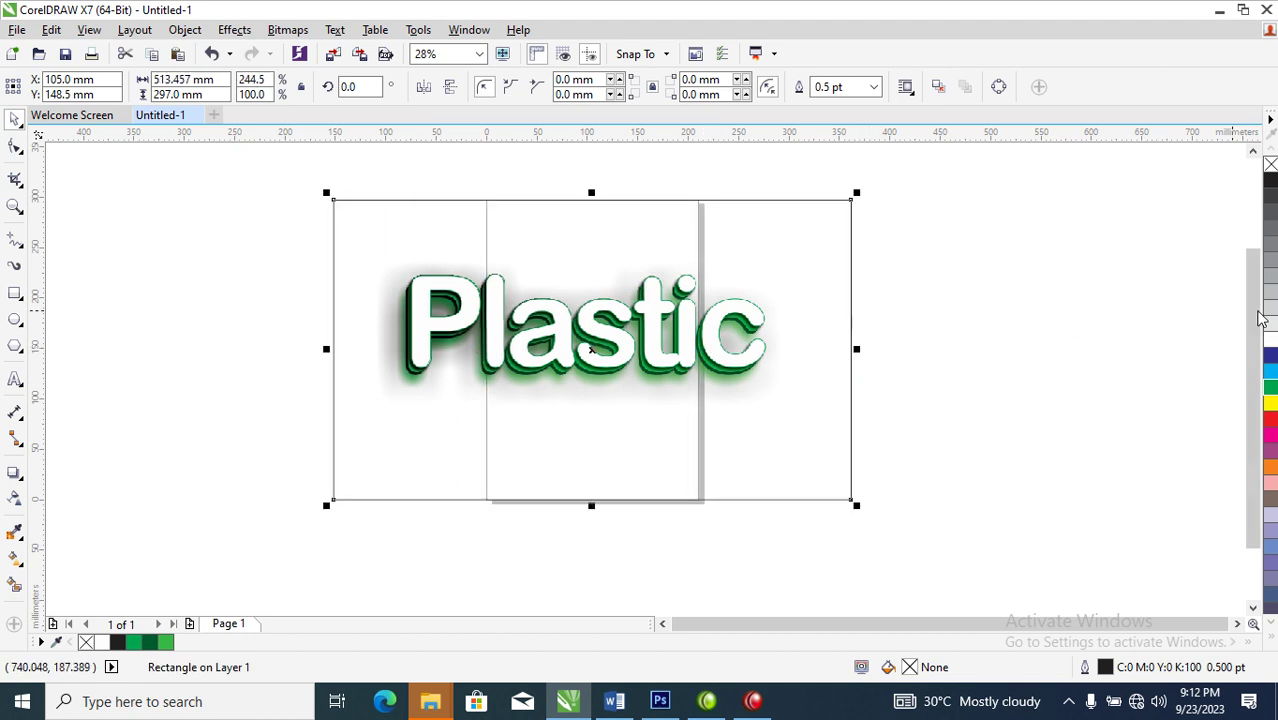
Step: Try green and plain black as the background rectangle's fill
left_click(1271, 388)
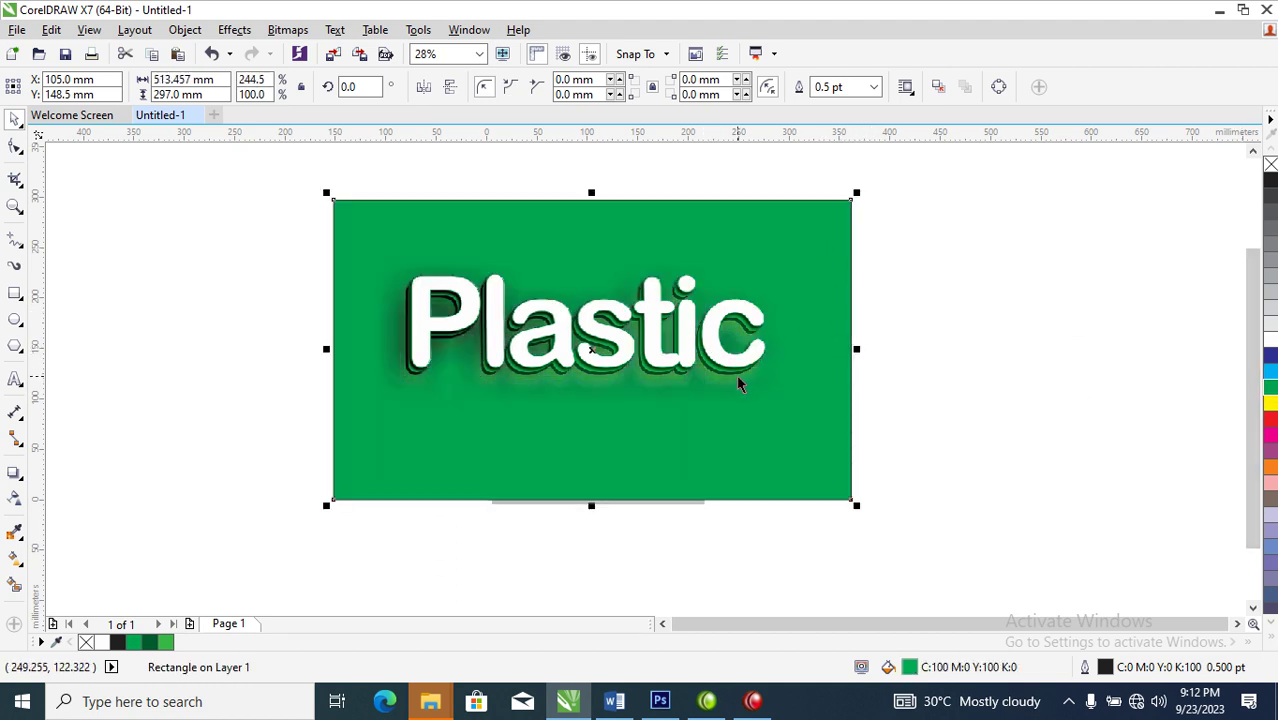
left_click(1271, 187)
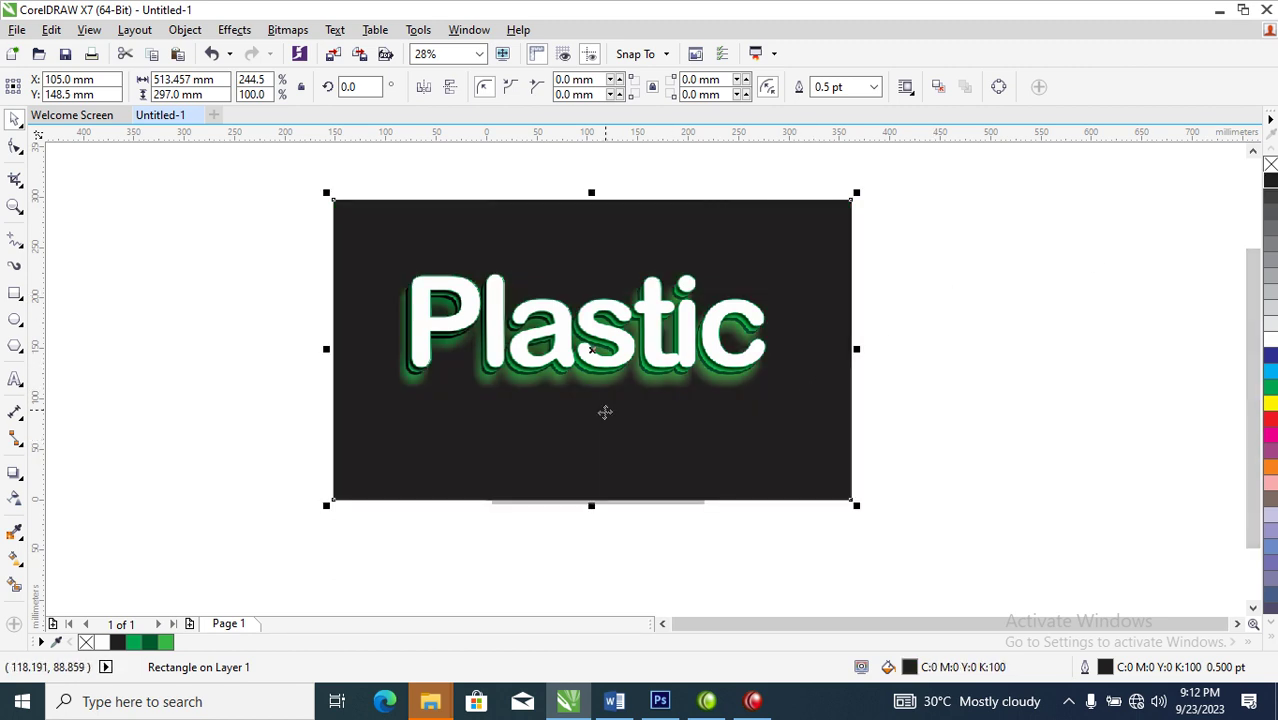
Step: Set the background rectangle's fill to rich black with C 75, M 68, Y 65 and K 90
key("z")
left_click_drag(251, 237, 876, 539)
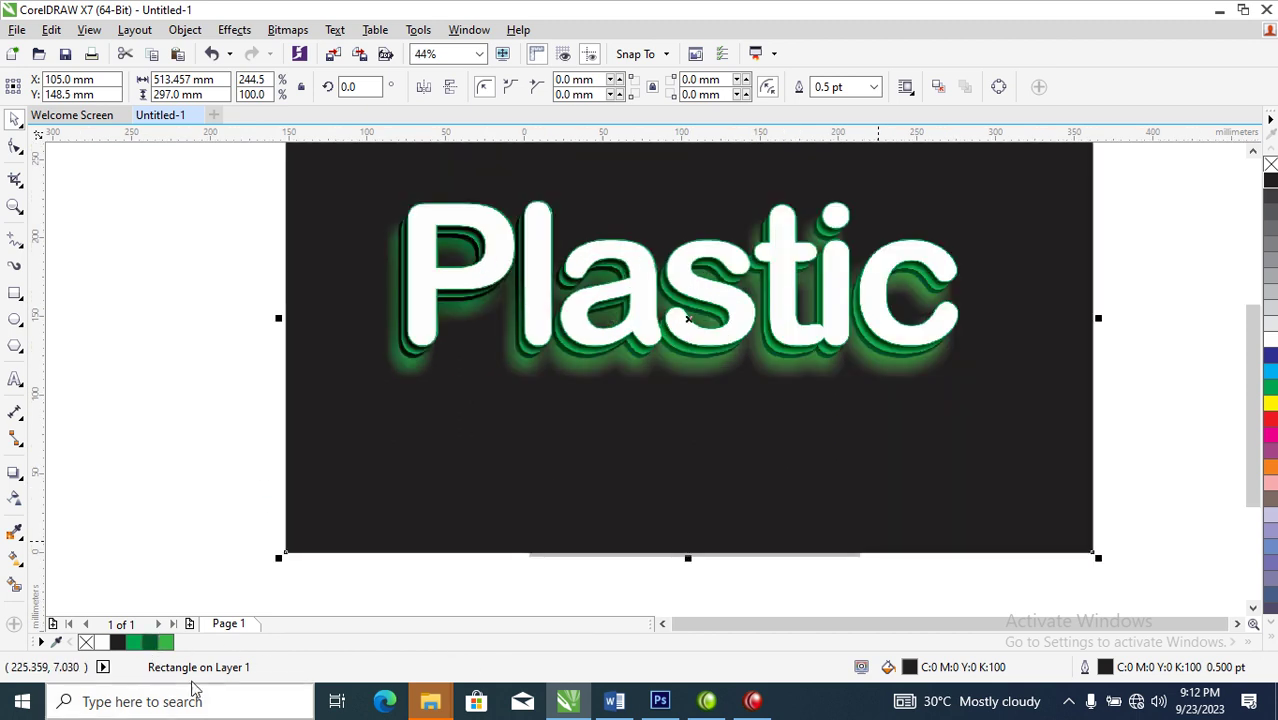
double_click(910, 668)
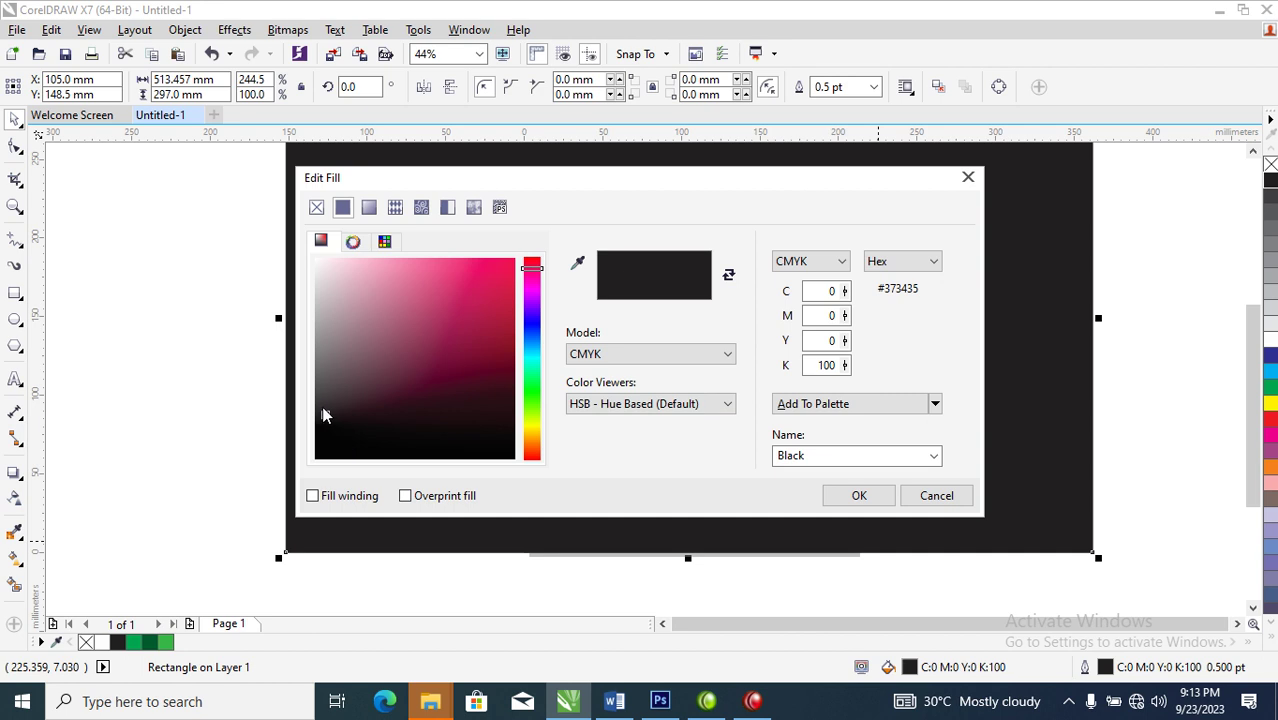
left_click_drag(326, 412, 514, 457)
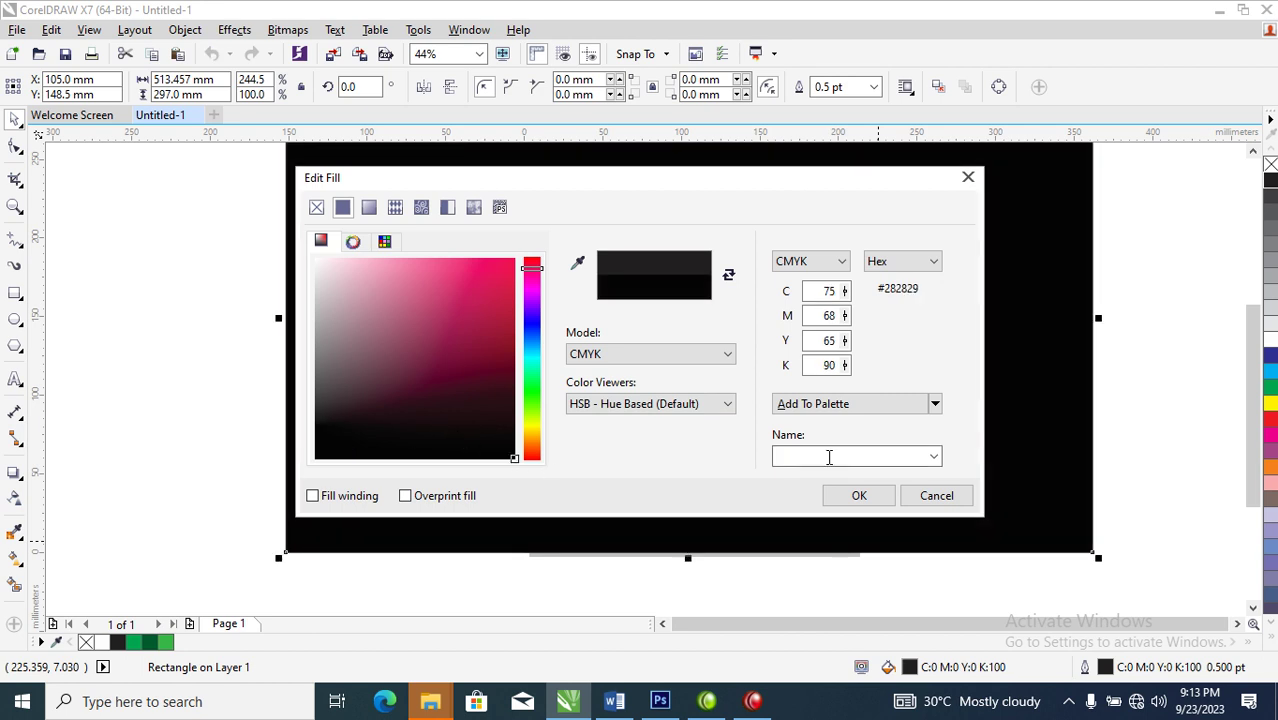
left_click(859, 496)
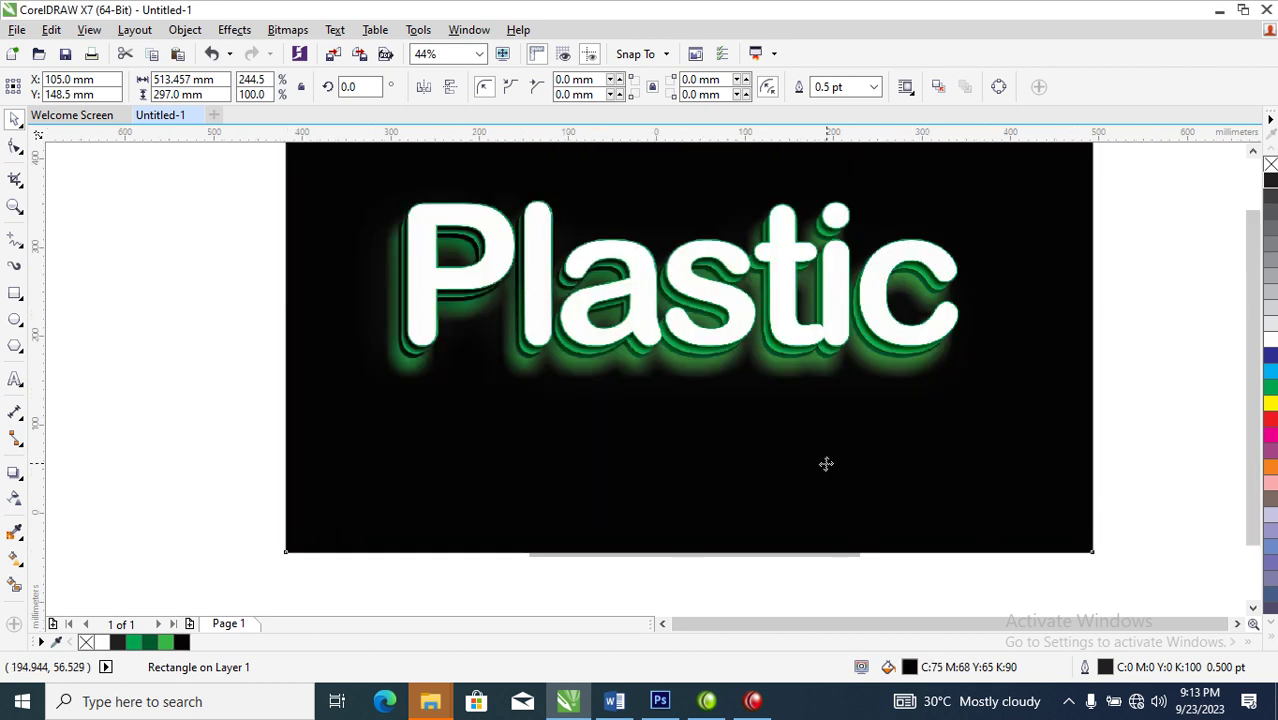
scroll(825, 462, "down", 3)
left_click_drag(579, 342, 912, 468)
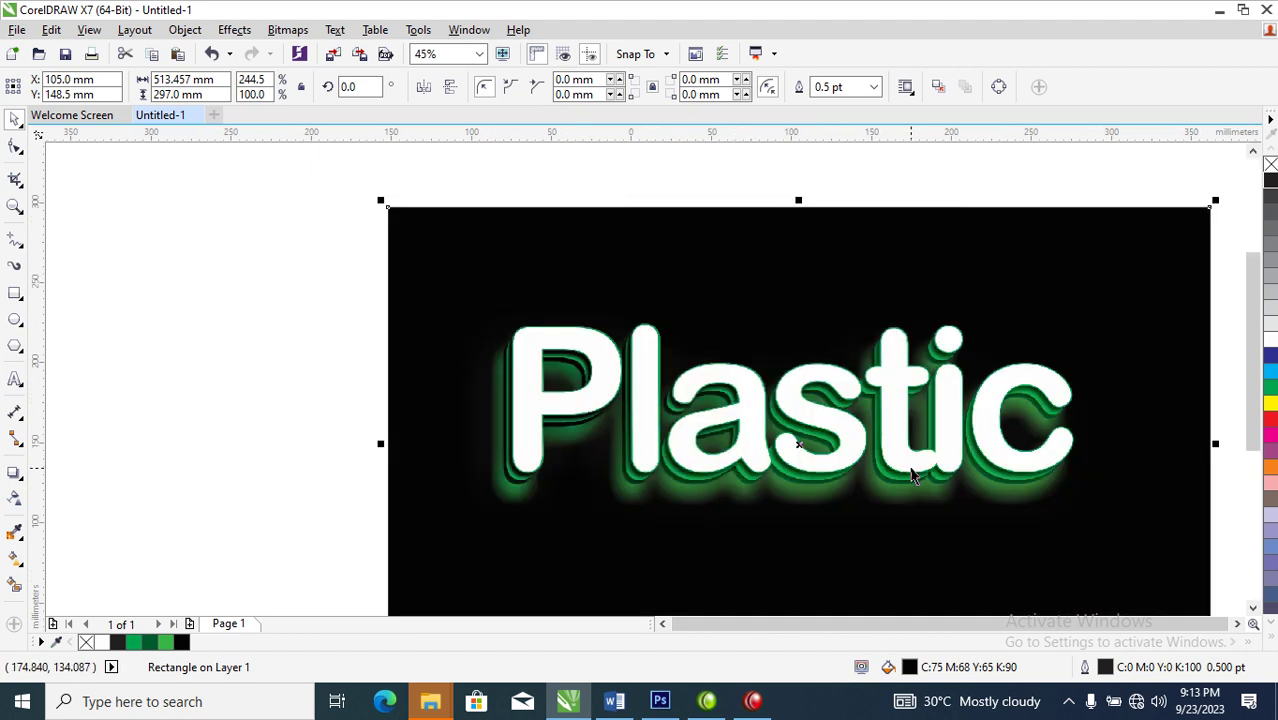